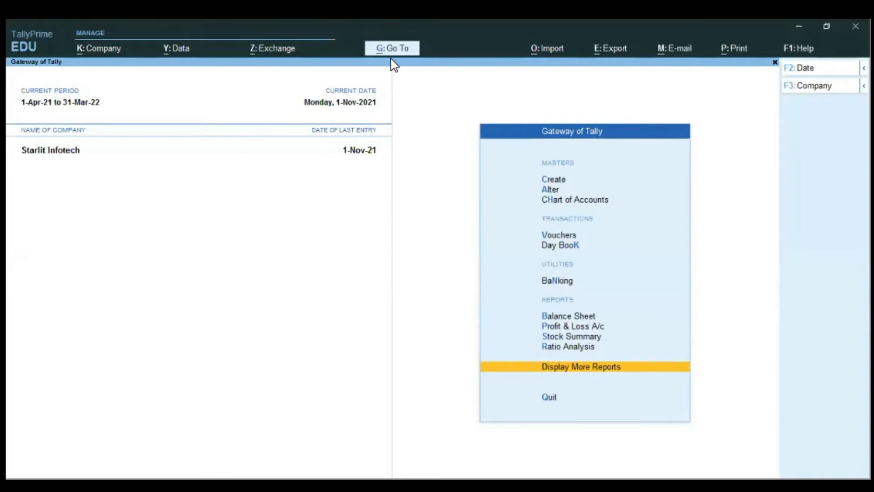
Step: Find the Cash/Bank Book by searching the reports for "Cash" and open it
{"action": "key", "text": "alt"}
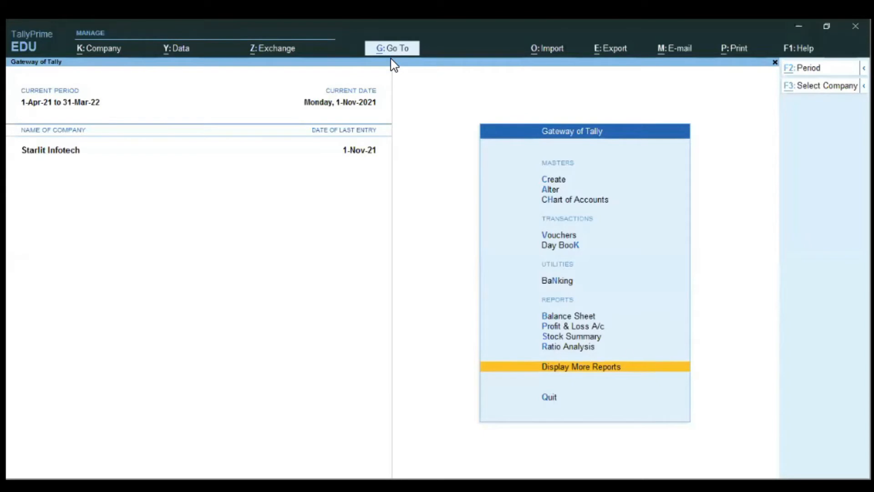
{"action": "key", "text": "alt+g"}
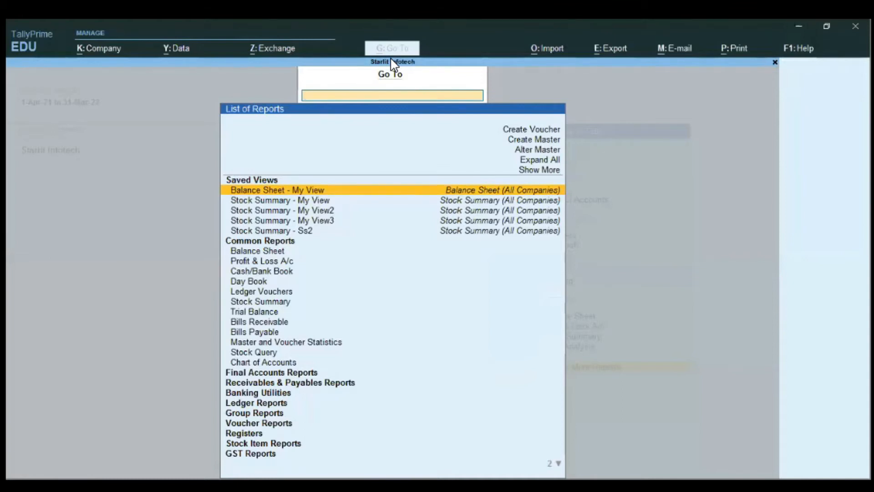
{"action": "type", "text": "Cash"}
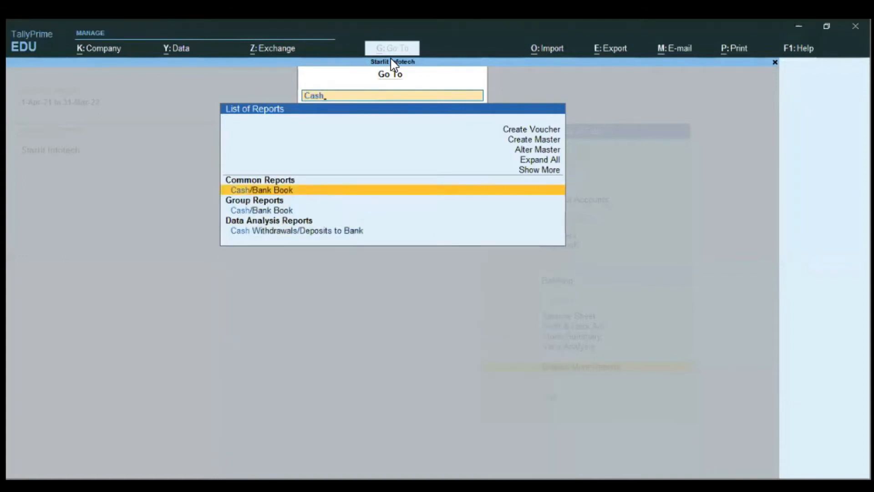
{"action": "key", "text": "Return"}
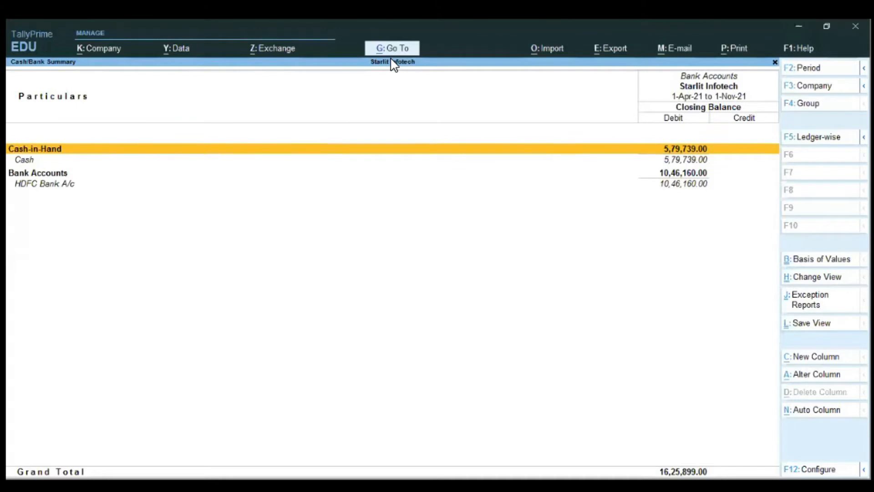
Step: Drill down from the Cash ledger into its voucher list for October
{"action": "key", "text": "Down"}
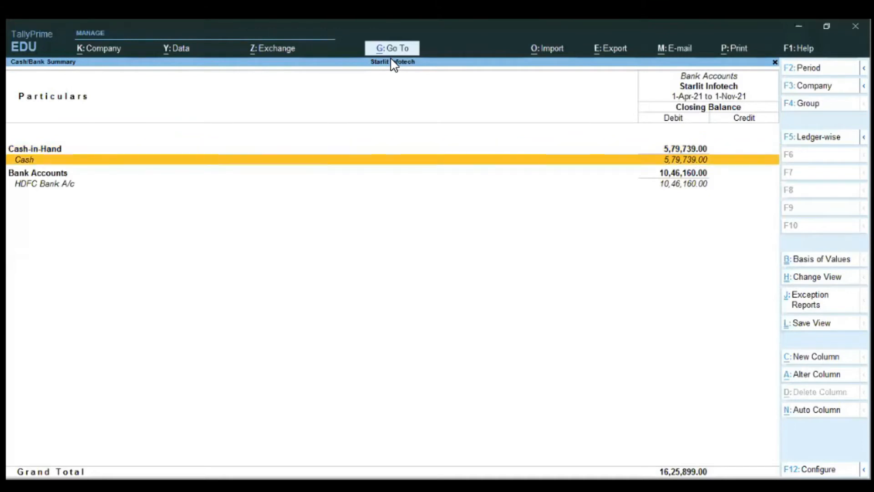
{"action": "key", "text": "Return"}
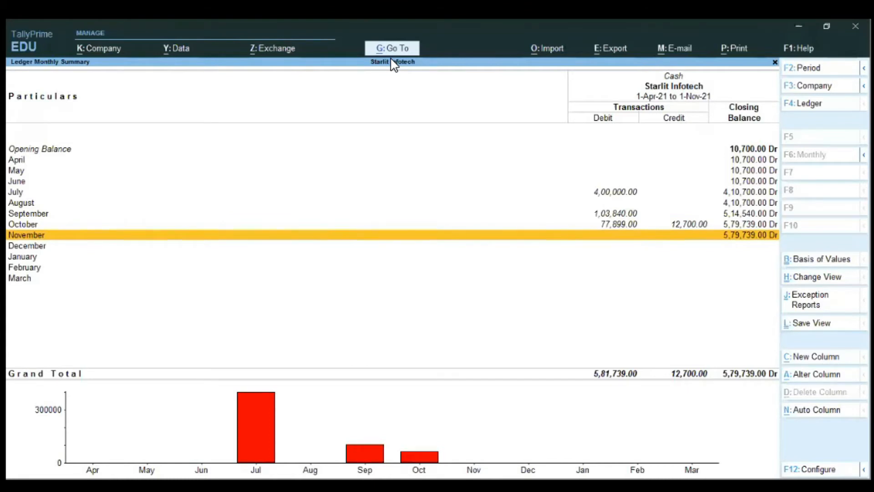
{"action": "key", "text": "Up"}
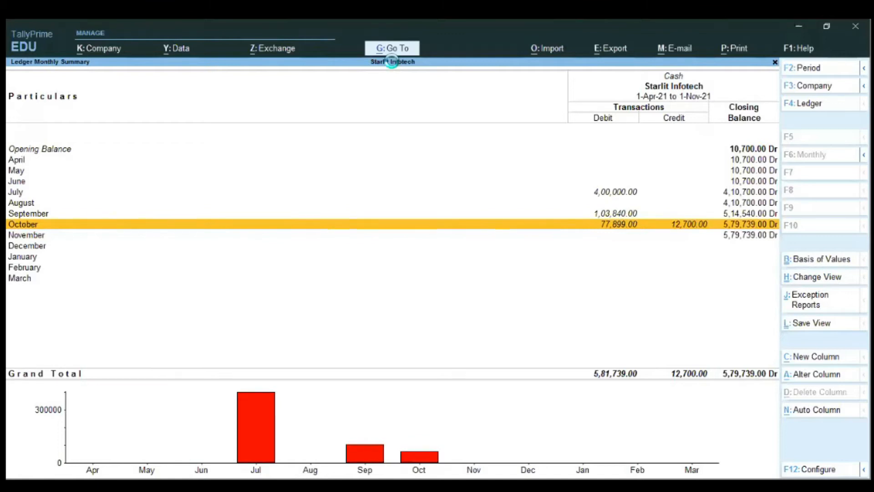
{"action": "key", "text": "Return"}
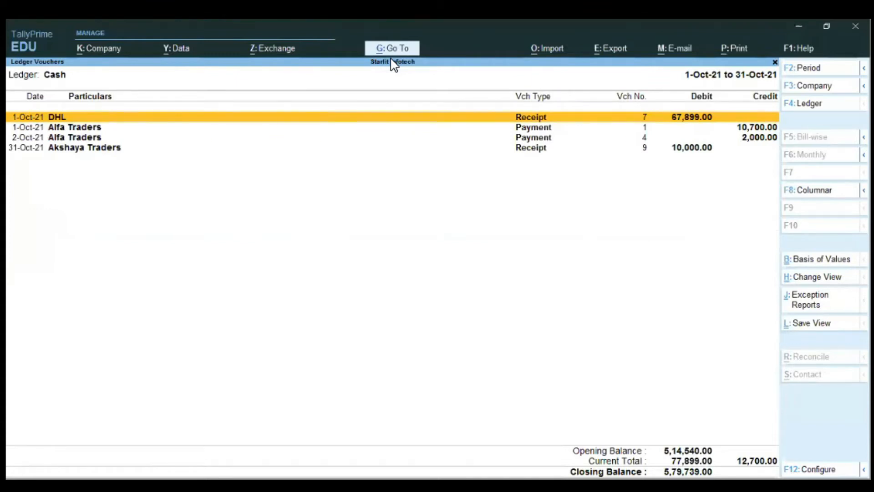
Step: Set the Cash ledger voucher report's basis of values to include post-dated vouchers
{"action": "key", "text": "ctrl+b"}
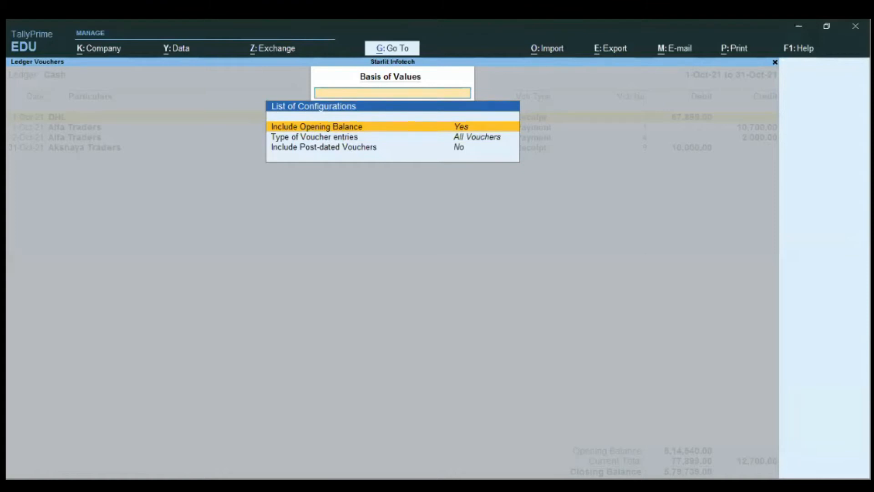
{"action": "key", "text": "Down"}
{"action": "key", "text": "Down"}
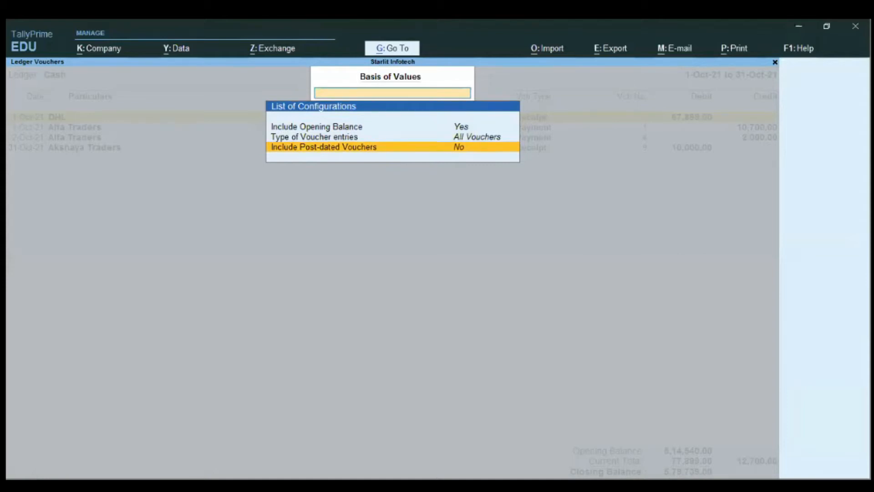
{"action": "key", "text": "Return"}
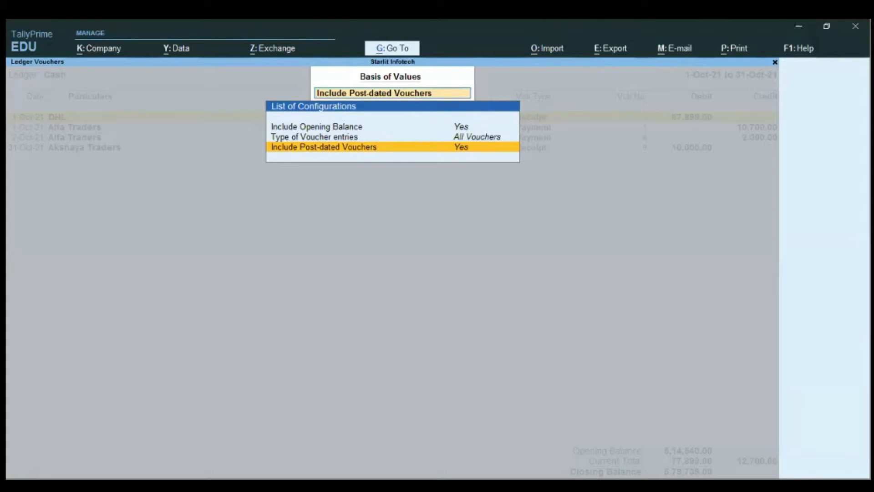
{"action": "key", "text": "Return"}
{"action": "key", "text": "Escape"}
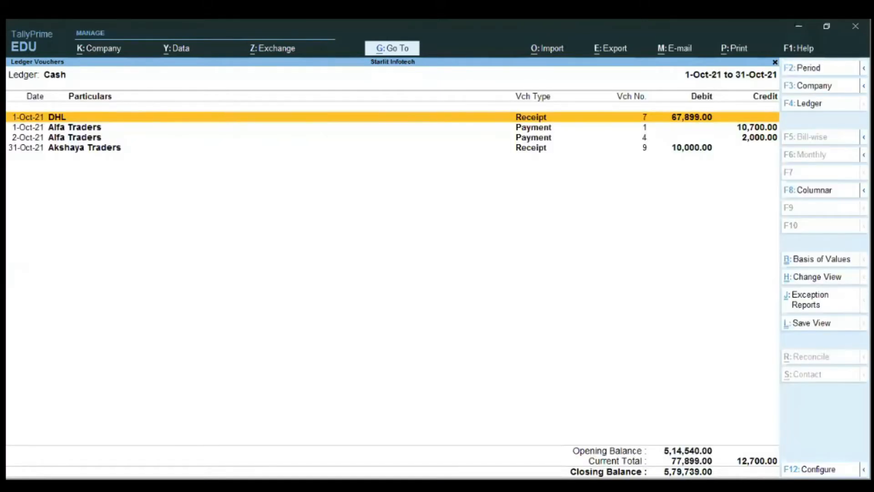
Step: Examine the alternative views and the exception reports available for the Cash ledger vouchers
{"action": "key", "text": "ctrl+h"}
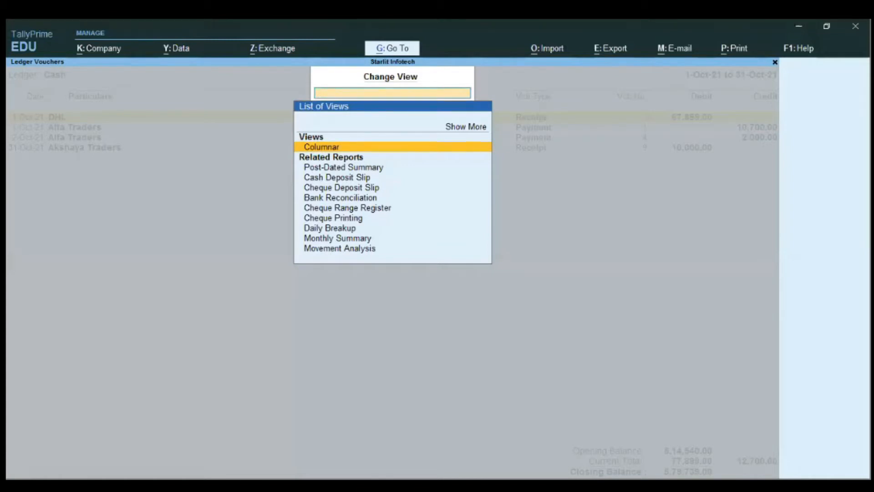
{"action": "key", "text": "Escape"}
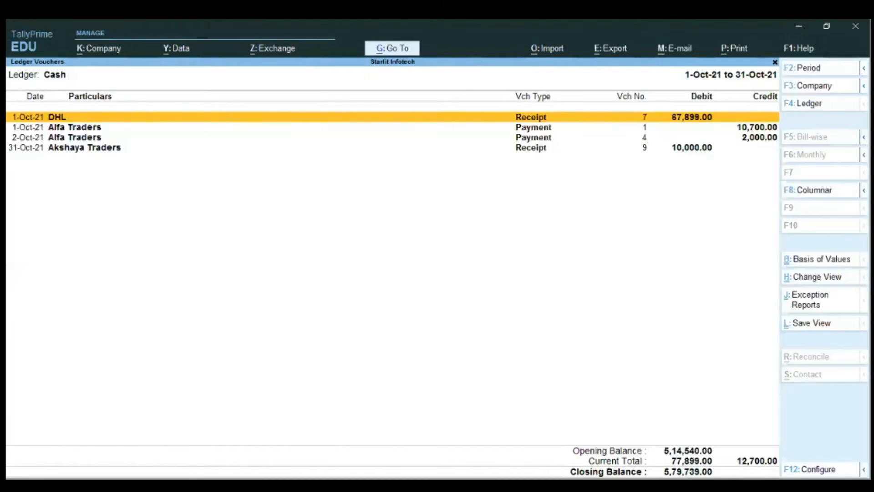
{"action": "key", "text": "ctrl+j"}
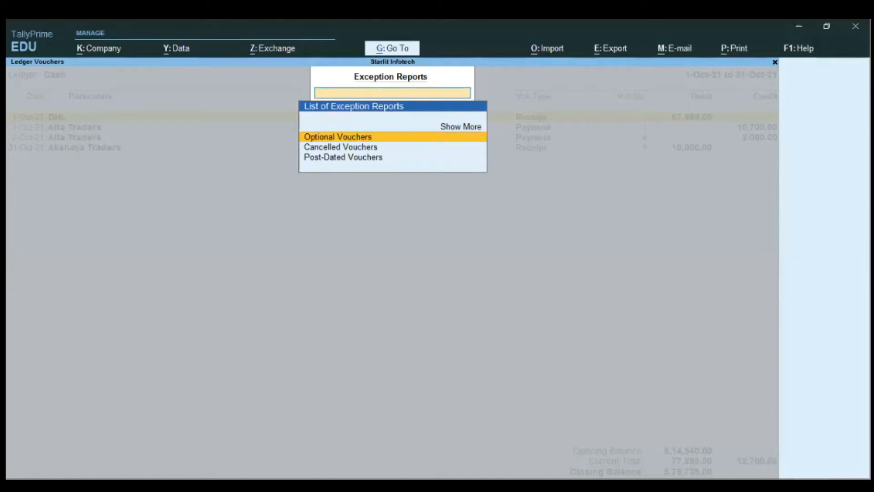
{"action": "key", "text": "Escape"}
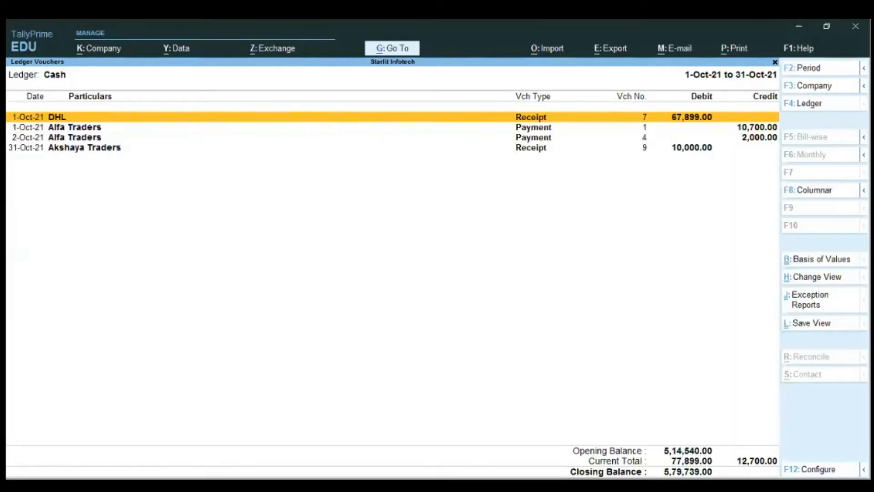
Step: Return to the Cash/Bank Summary and open the monthly summary of HDFC Bank A/c
{"action": "key", "text": "Escape"}
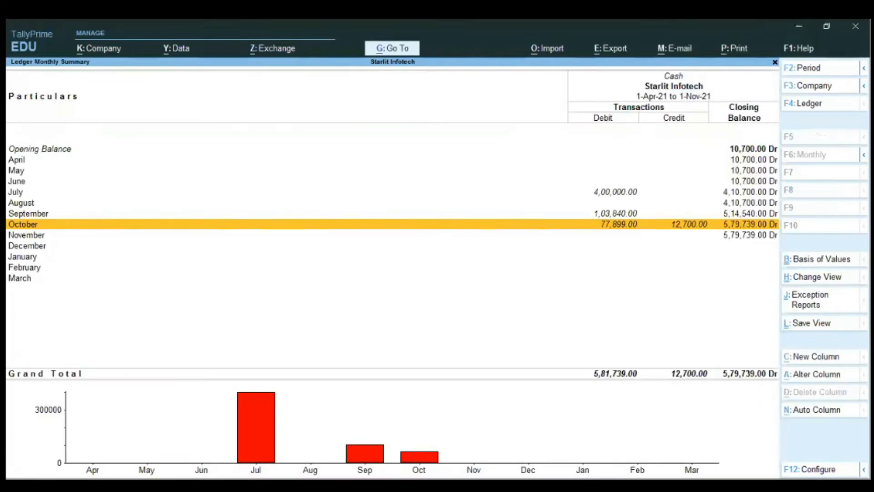
{"action": "key", "text": "Escape"}
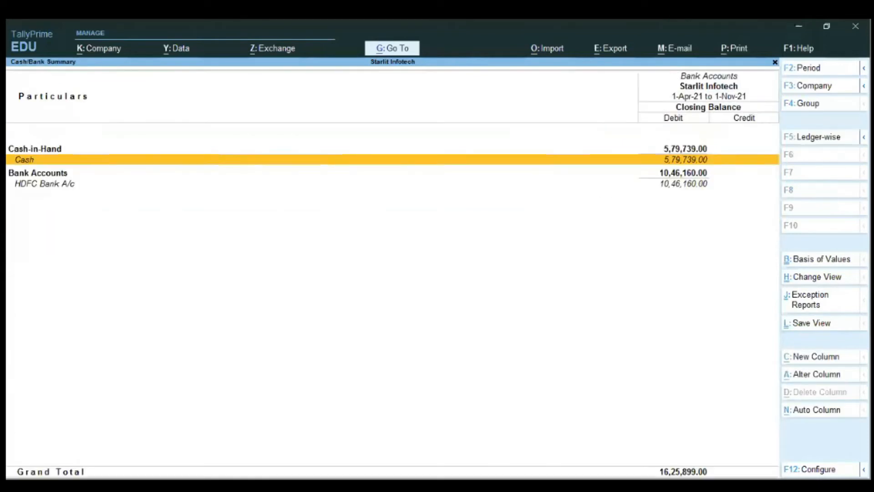
{"action": "key", "text": "Down"}
{"action": "key", "text": "Return"}
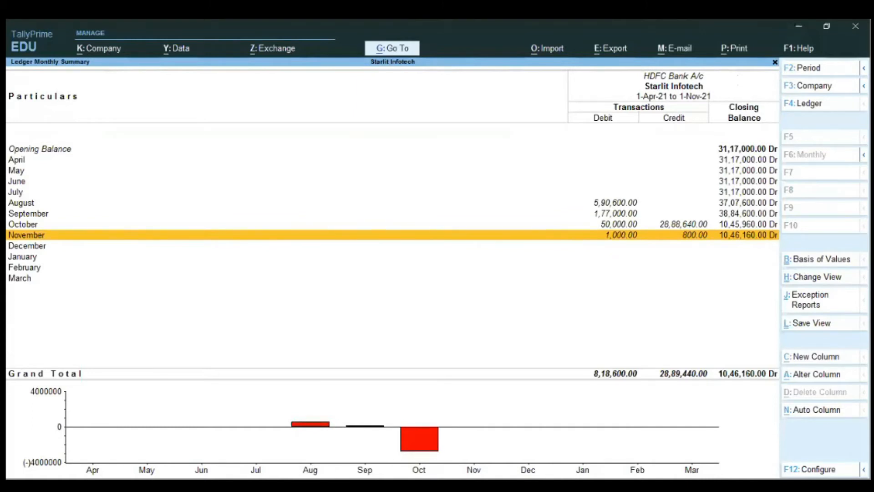
Step: Configure the HDFC Bank A/c monthly summary to show the highest and lowest balance
{"action": "key", "text": "F12"}
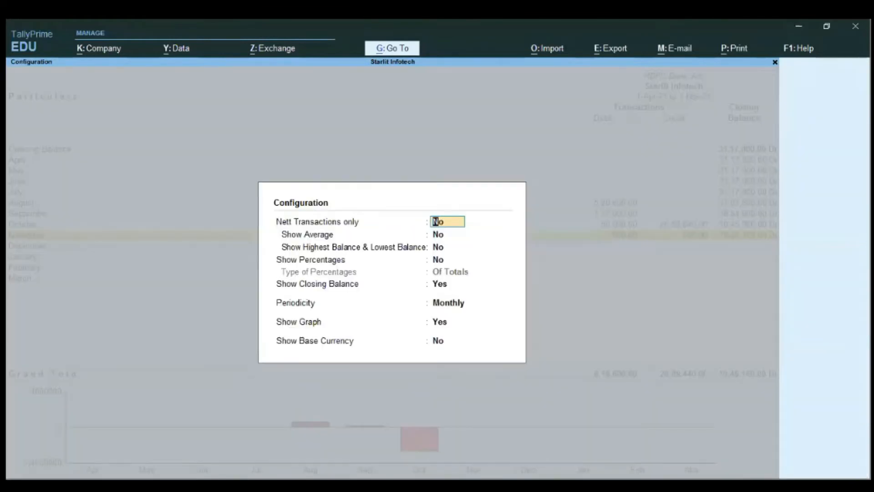
{"action": "key", "text": "Return"}
{"action": "key", "text": "Return"}
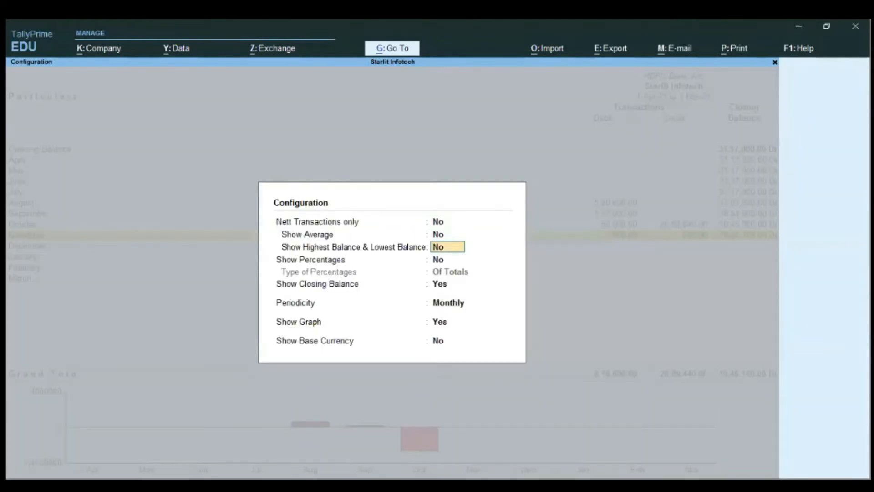
{"action": "type", "text": "y"}
{"action": "key", "text": "ctrl+a"}
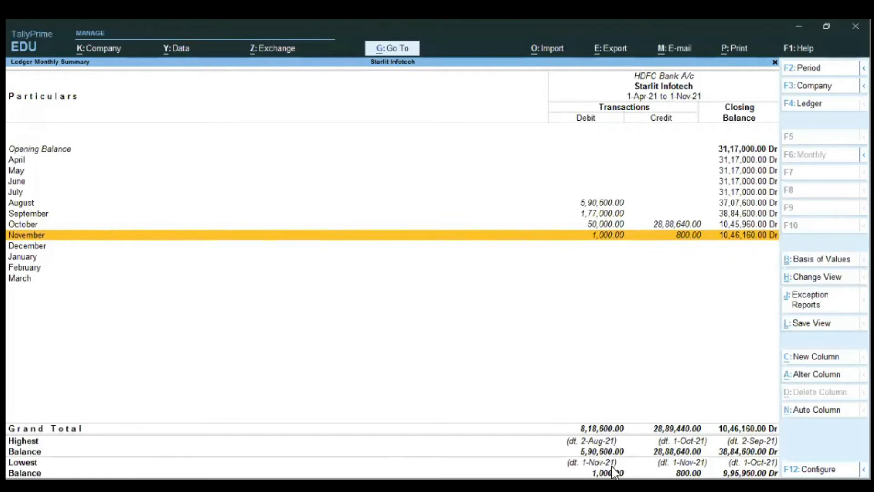
Step: Open the HDFC Bank A/c vouchers for October and accept a basis of values that includes post-dated vouchers
{"action": "key", "text": "Up"}
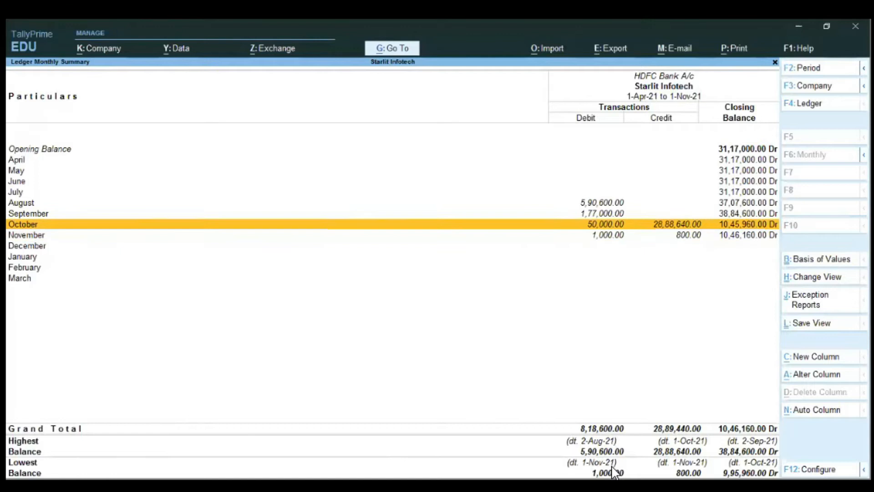
{"action": "key", "text": "Return"}
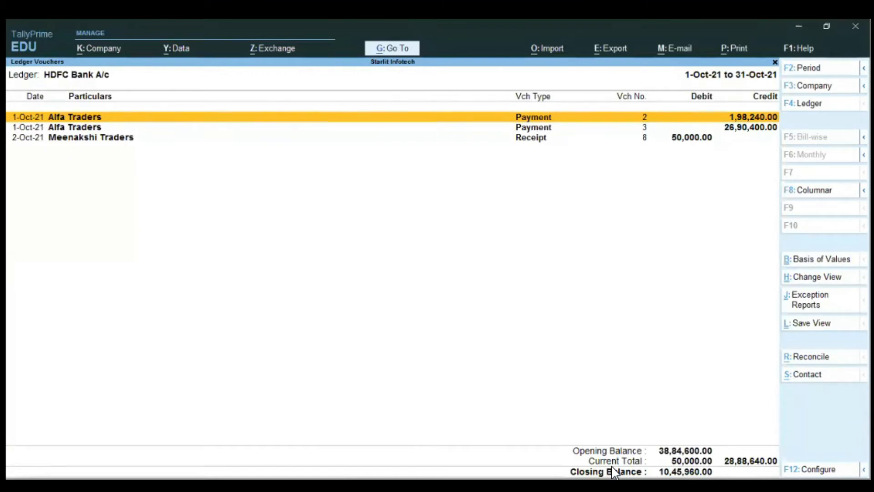
{"action": "key", "text": "ctrl+b"}
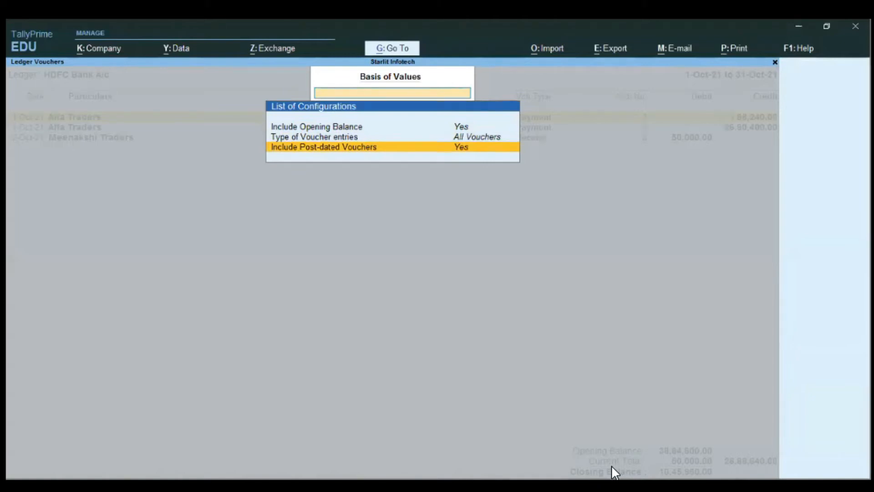
{"action": "key", "text": "ctrl+a"}
Step: Mark the 1-Nov-21 Ambaji Transport receipt and Telephone Expenses payment in the bank voucher list
{"action": "key", "text": "Down"}
{"action": "key", "text": "Down"}
{"action": "key", "text": "Down"}
{"action": "key", "text": "space"}
{"action": "key", "text": "space"}
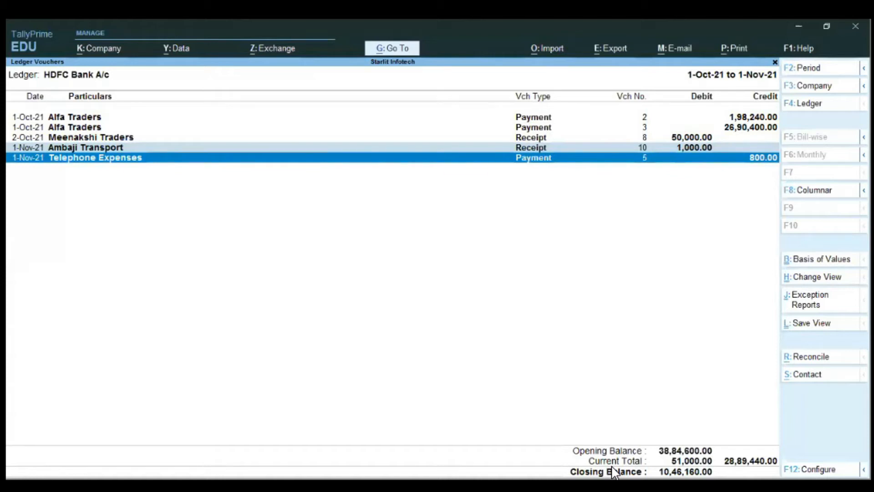
Step: Configure the HDFC Bank A/c voucher list to show the running balance, and return to the Cash/Bank Summary
{"action": "key", "text": "F12"}
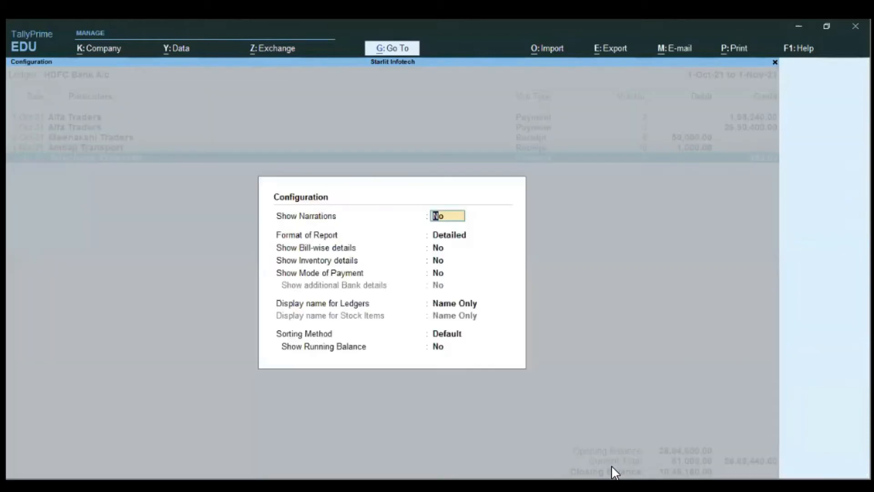
{"action": "key", "text": "Return"}
{"action": "key", "text": "Return"}
{"action": "key", "text": "Return"}
{"action": "key", "text": "Return"}
{"action": "key", "text": "Return"}
{"action": "key", "text": "Return"}
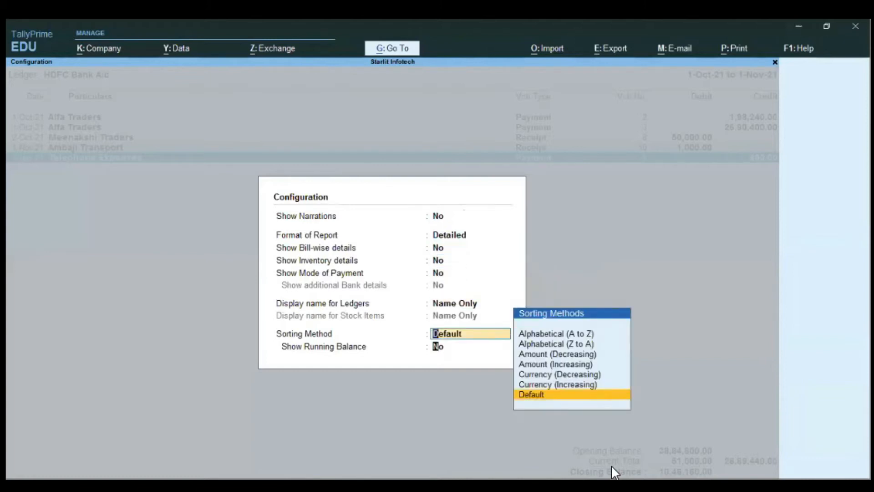
{"action": "key", "text": "Return"}
{"action": "type", "text": "y"}
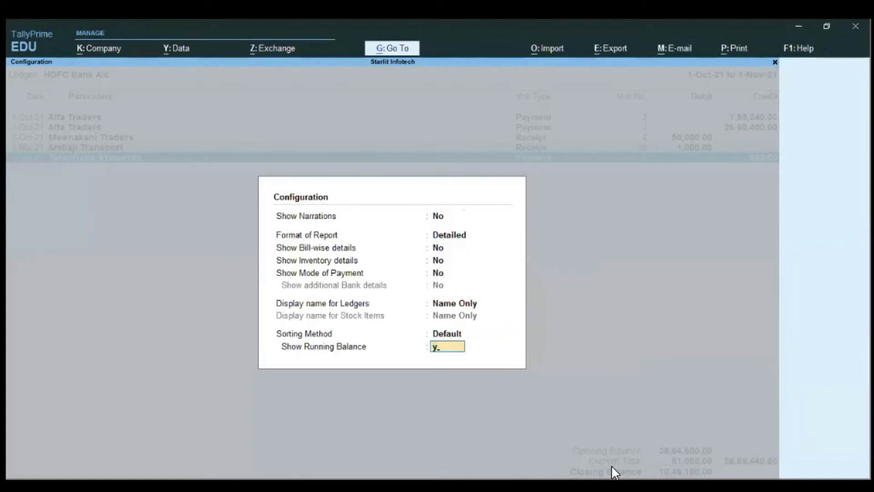
{"action": "key", "text": "Return"}
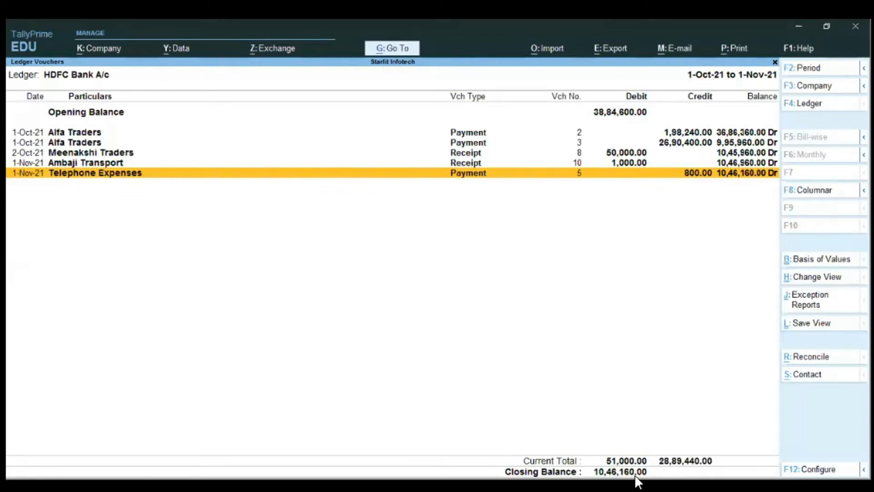
{"action": "key", "text": "Escape"}
{"action": "key", "text": "Escape"}
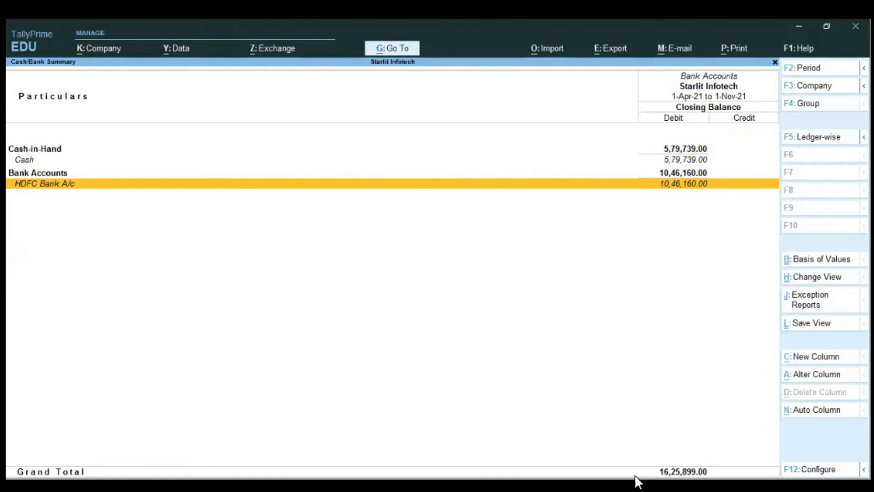
Step: Go to the Ledger Vouchers report and open it for the Akshaya Traders ledger
{"action": "key", "text": "alt"}
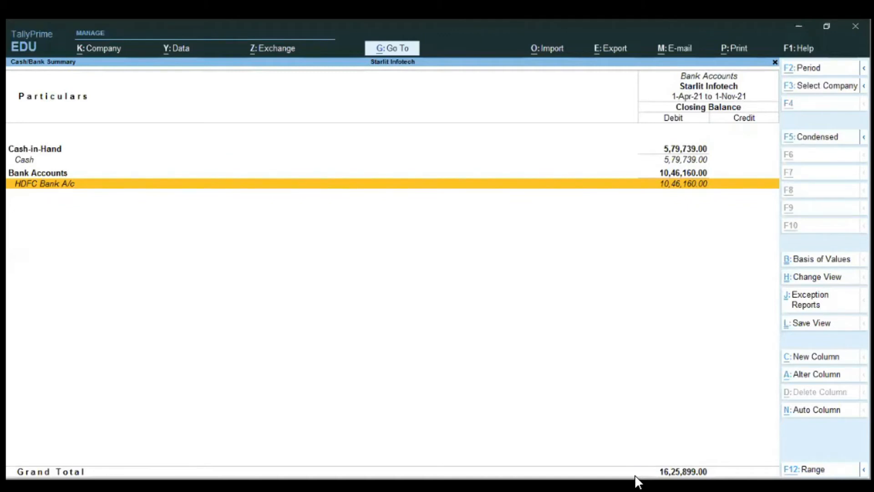
{"action": "key", "text": "alt+g"}
{"action": "type", "text": "L"}
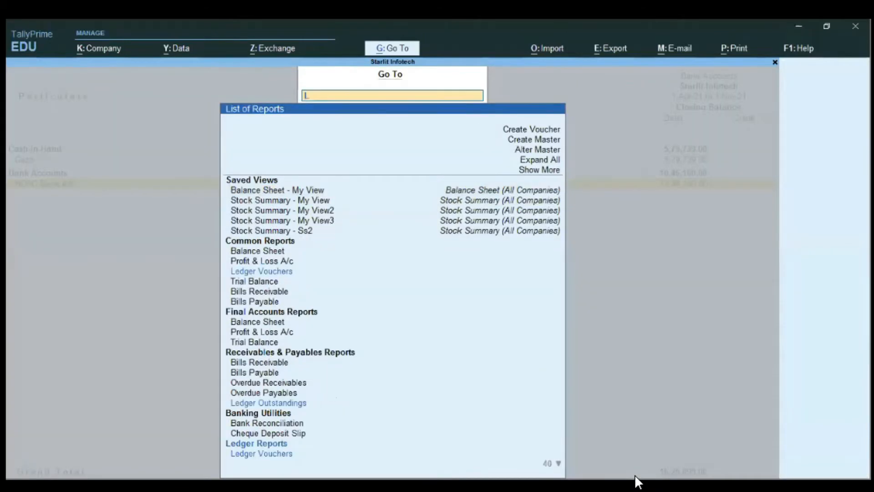
{"action": "type", "text": "edge"}
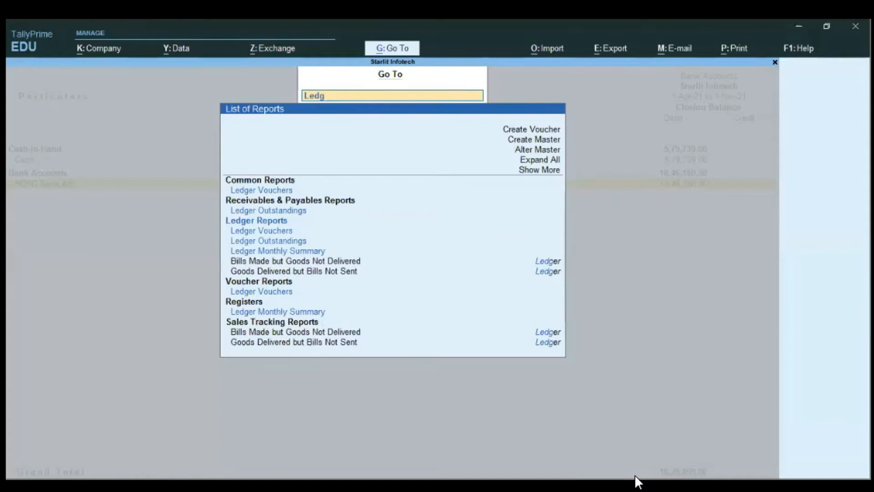
{"action": "key", "text": "Down"}
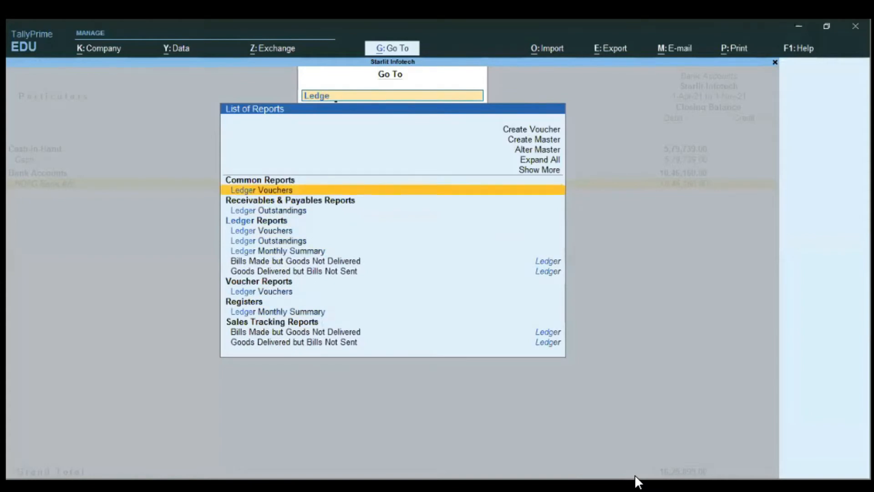
{"action": "key", "text": "Return"}
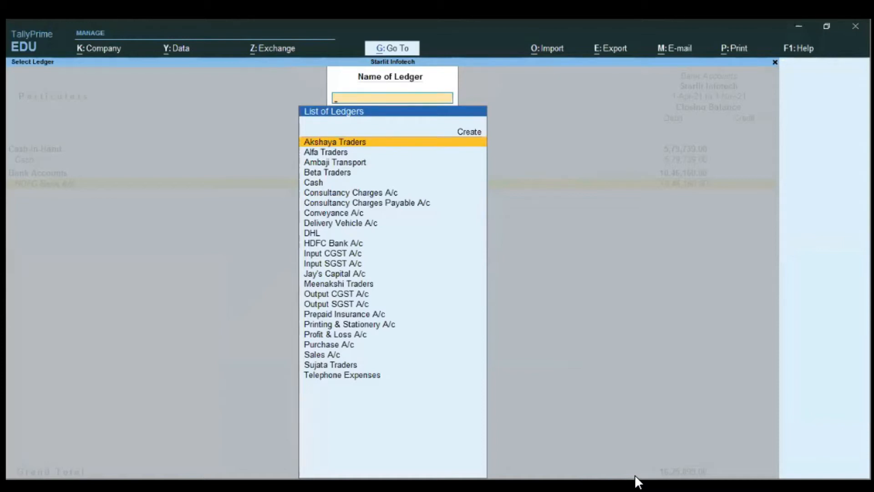
{"action": "key", "text": "Return"}
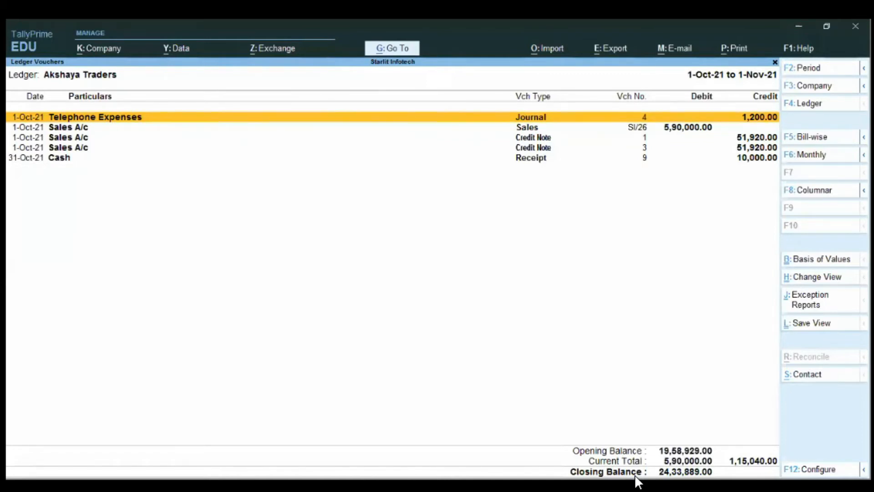
Step: Set the report type in the print configuration of the Akshaya Traders ledger to Confirmation of Accounts
{"action": "key", "text": "ctrl"}
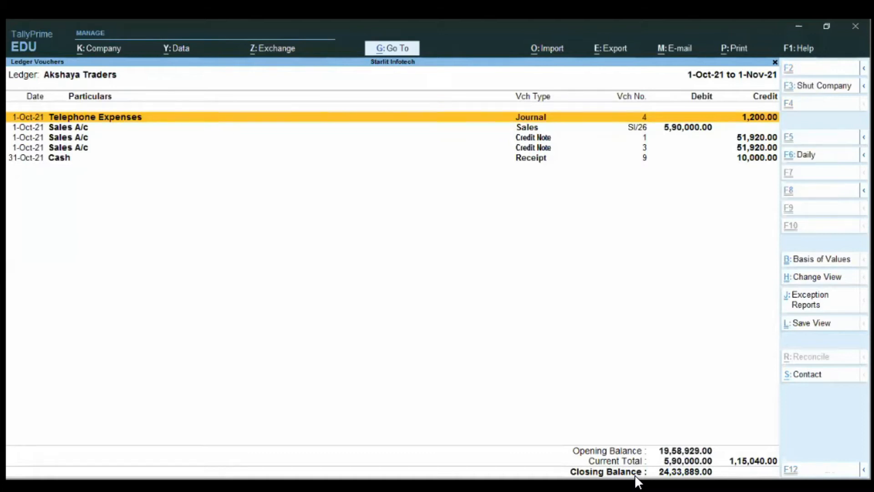
{"action": "key", "text": "ctrl+p"}
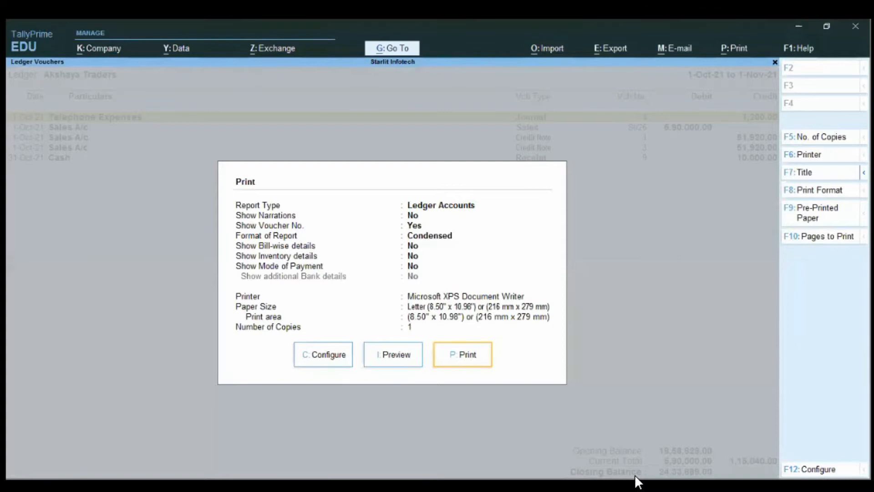
{"action": "key", "text": "c"}
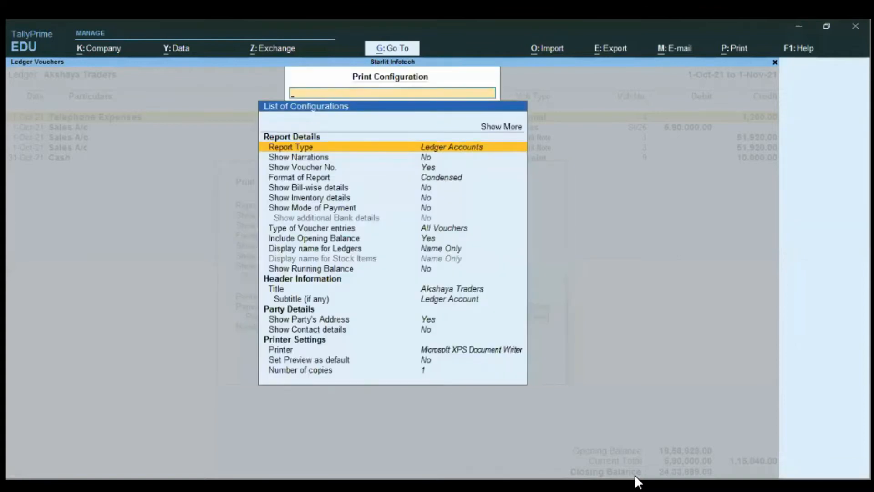
{"action": "key", "text": "Return"}
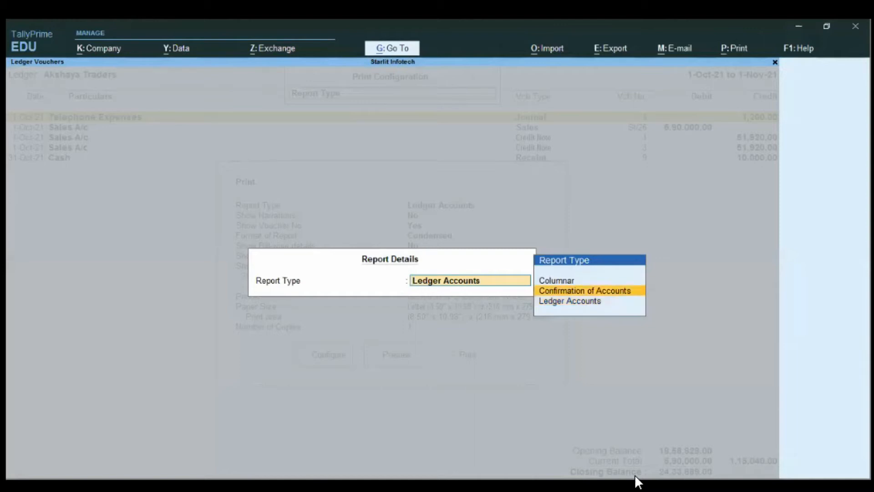
{"action": "key", "text": "Return"}
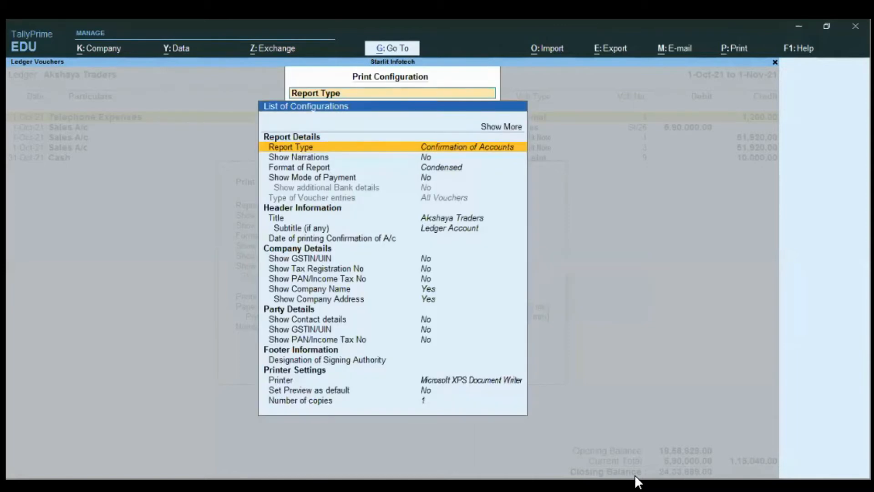
{"action": "key", "text": "Escape"}
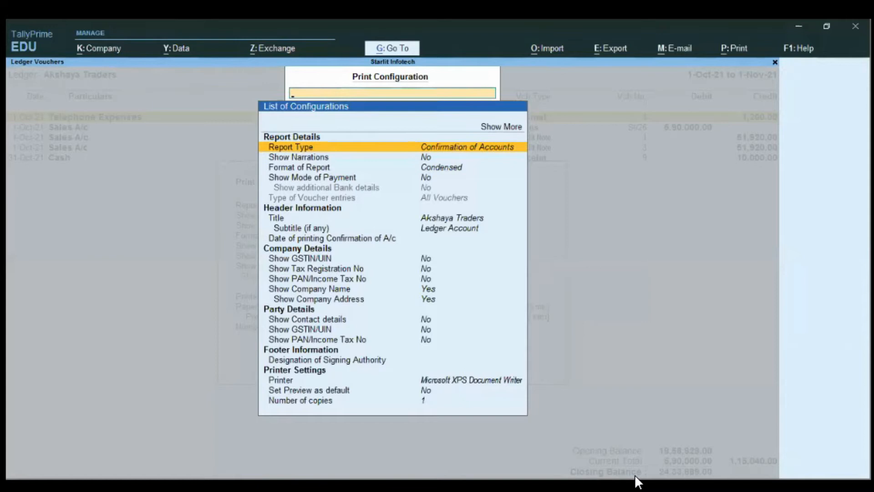
{"action": "key", "text": "Escape"}
Step: Preview the Confirmation of Accounts letter for Akshaya Traders at enlarged size, and return to the ledger vouchers without printing
{"action": "key", "text": "i"}
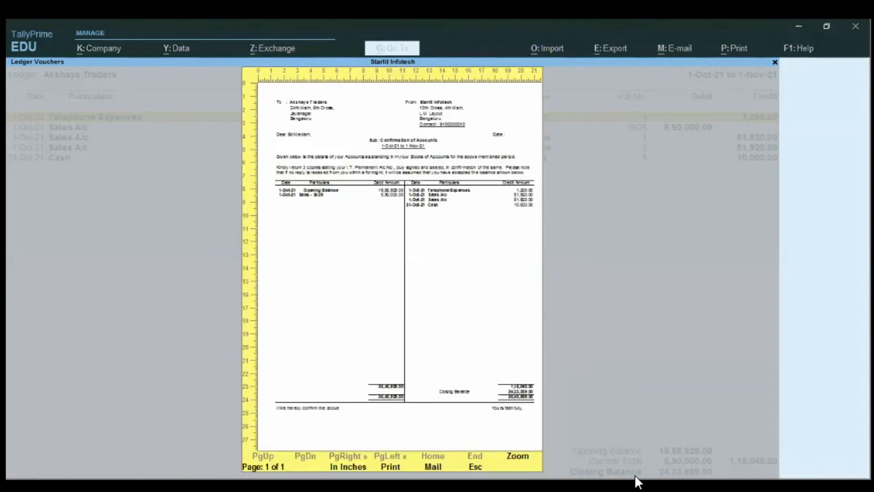
{"action": "key", "text": "Return"}
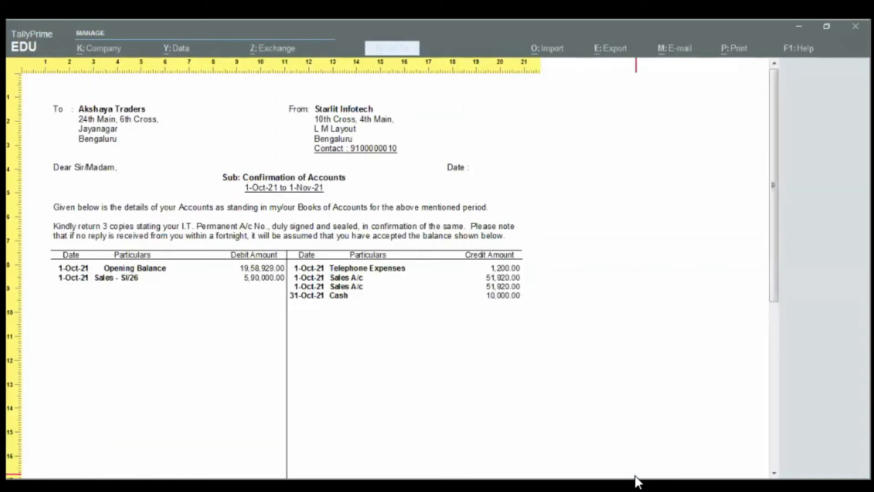
{"action": "key", "text": "Return"}
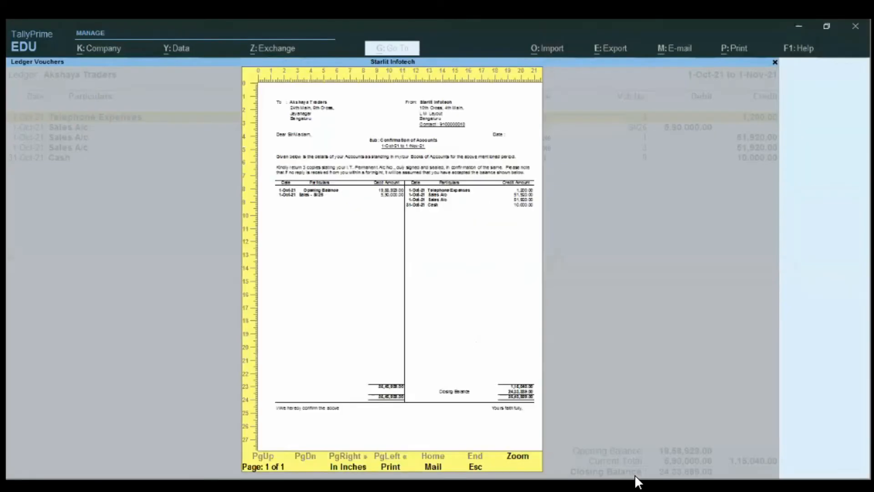
{"action": "key", "text": "Escape"}
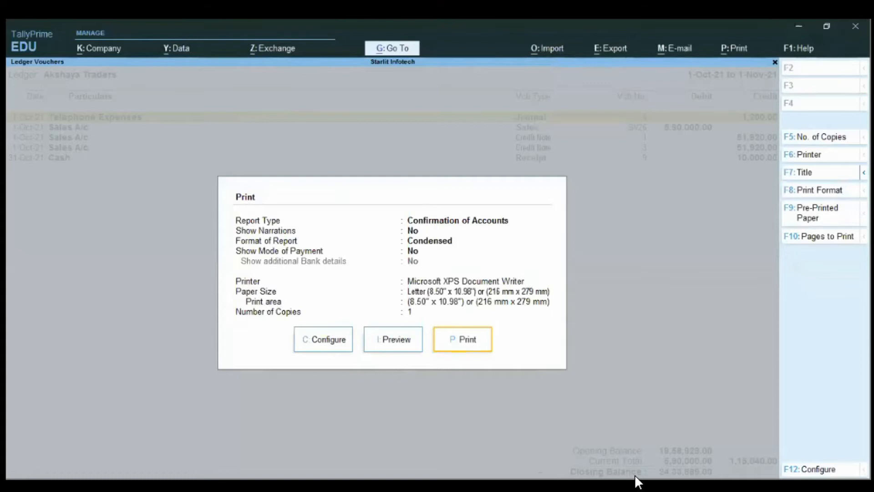
{"action": "key", "text": "Escape"}
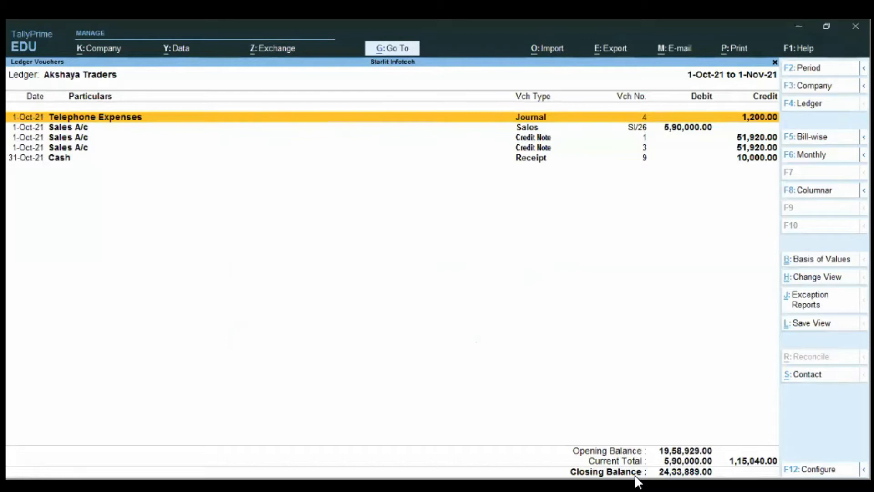
Step: View the bill-wise outstandings of Akshaya Traders, and return to the Gateway of Tally
{"action": "key", "text": "F5"}
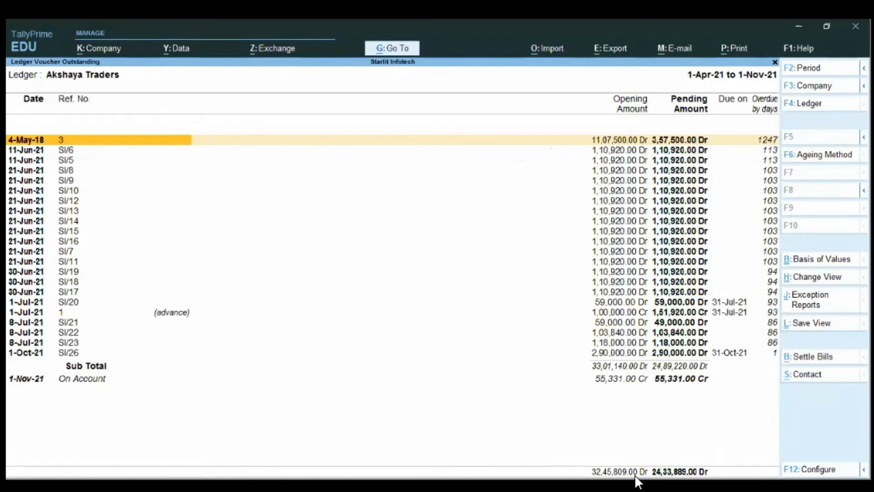
{"action": "key", "text": "Escape"}
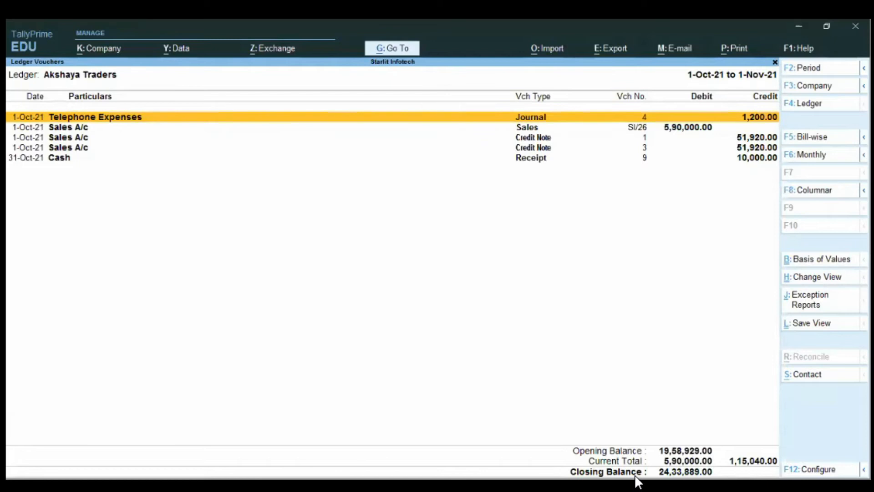
{"action": "key", "text": "Escape"}
{"action": "key", "text": "Escape"}
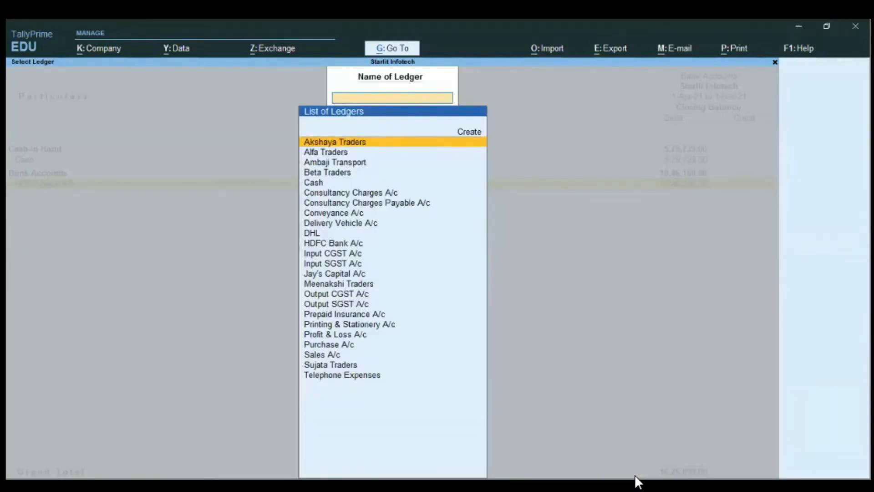
{"action": "key", "text": "Escape"}
{"action": "key", "text": "Escape"}
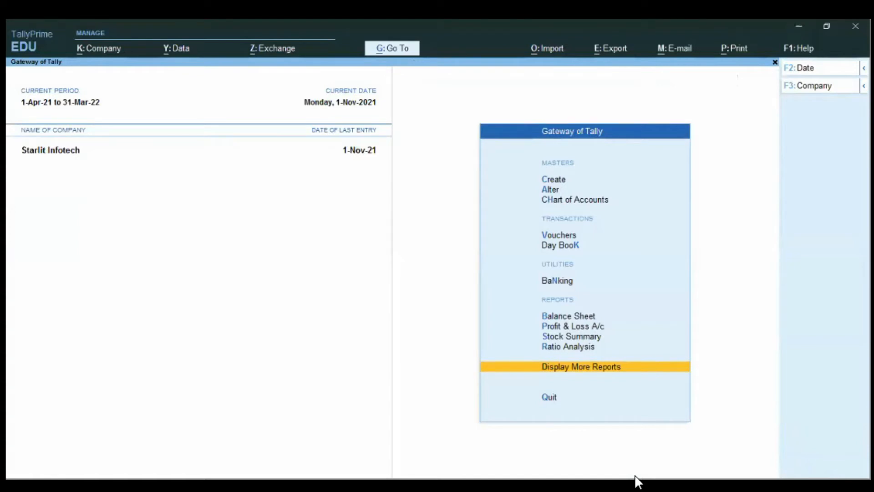
Step: Open the monthly Sales Register from the account books reports
{"action": "key", "text": "Return"}
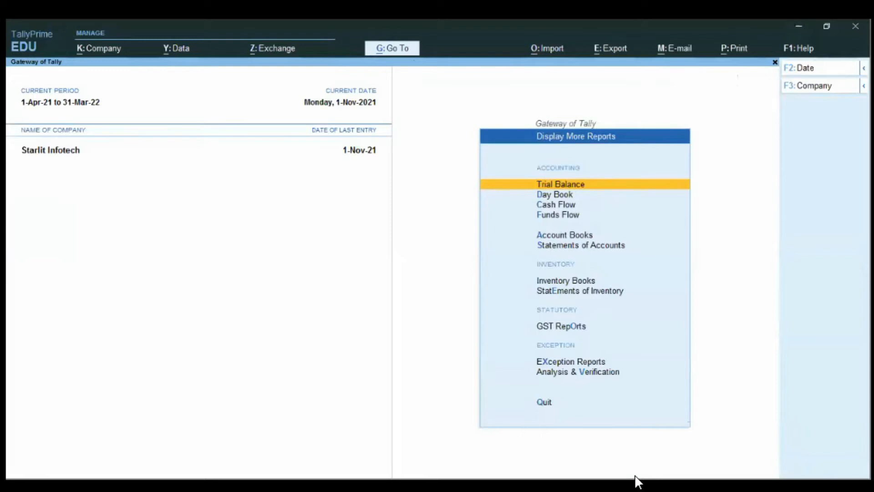
{"action": "key", "text": "Down"}
{"action": "key", "text": "Down"}
{"action": "key", "text": "Down"}
{"action": "key", "text": "Down"}
{"action": "key", "text": "Return"}
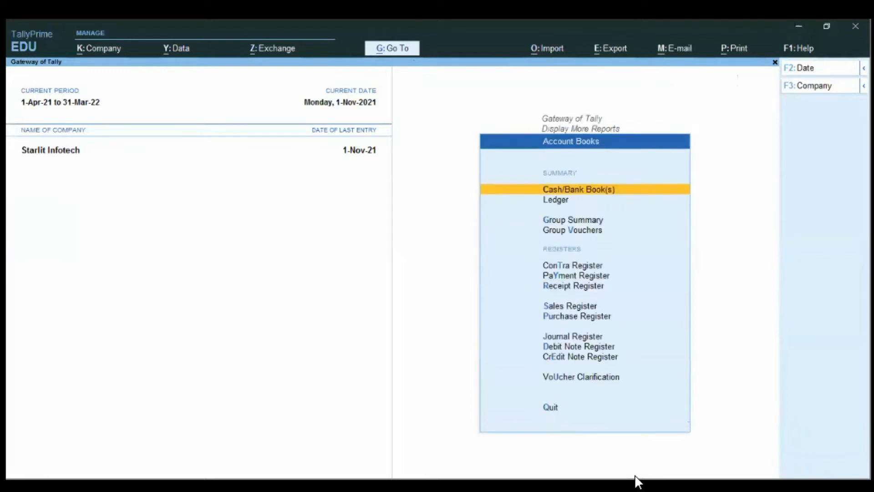
{"action": "key", "text": "Up"}
{"action": "key", "text": "Up"}
{"action": "key", "text": "Up"}
{"action": "key", "text": "Up"}
{"action": "key", "text": "Up"}
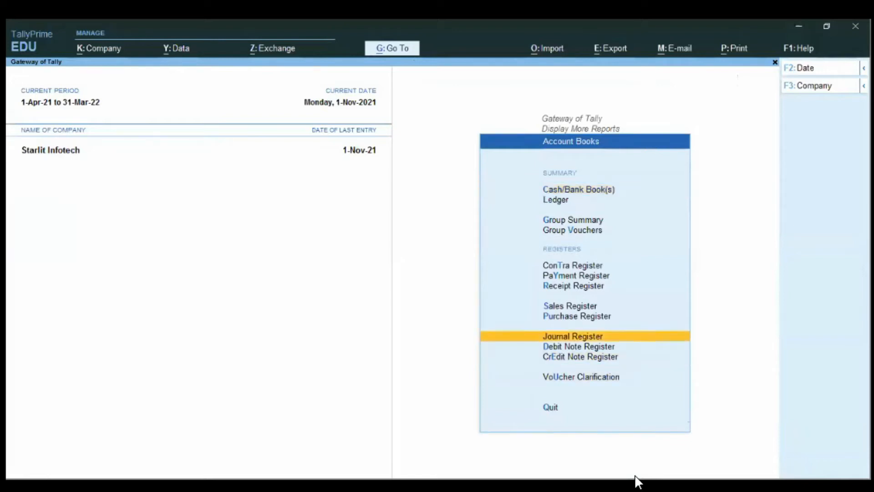
{"action": "key", "text": "Return"}
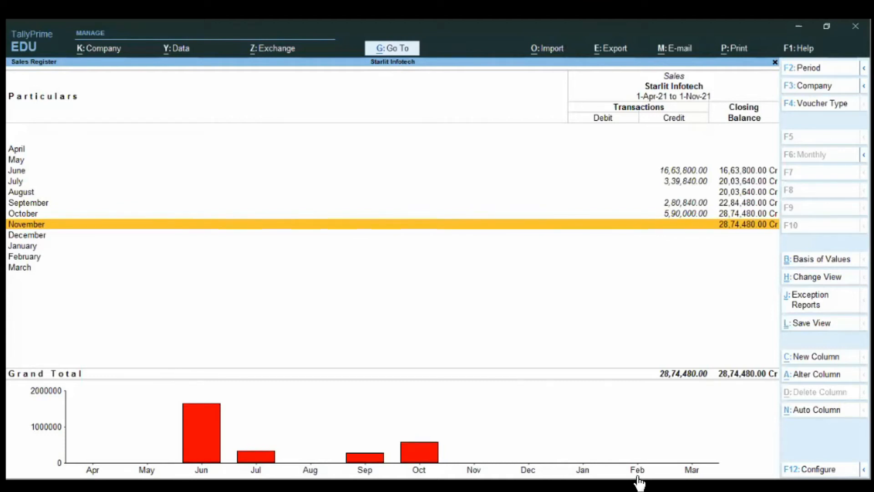
Step: View the list of sales vouchers for October, and return to the monthly Sales Register
{"action": "key", "text": "Up"}
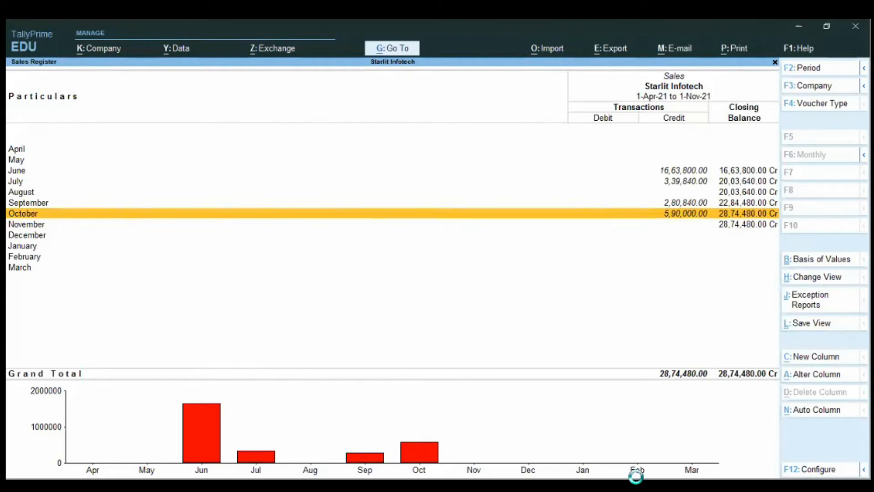
{"action": "key", "text": "Return"}
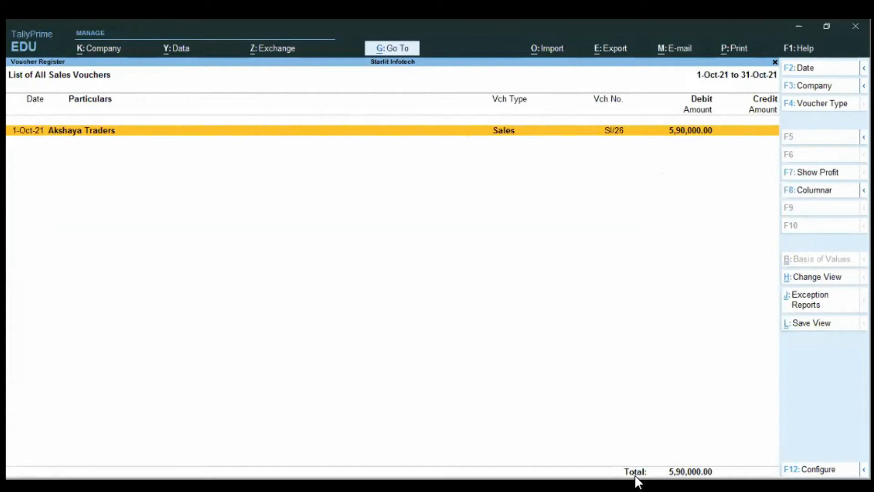
{"action": "key", "text": "Escape"}
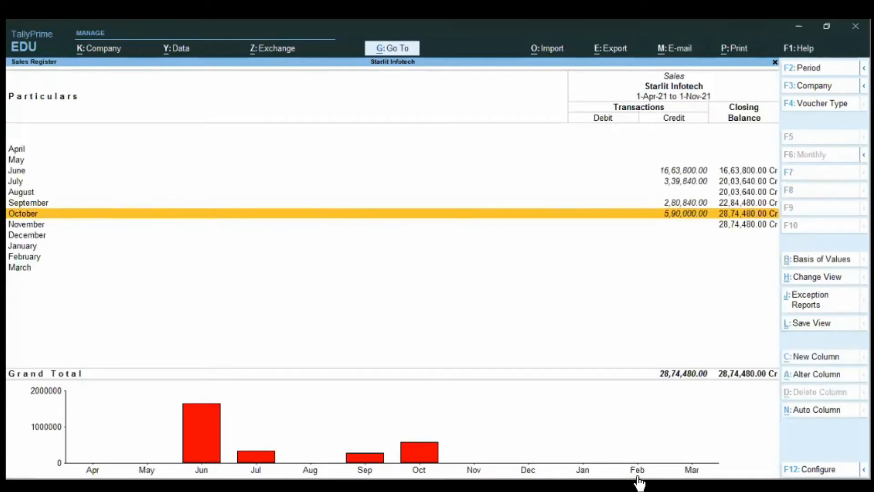
Step: Open the June sales vouchers and show the profit for each voucher
{"action": "key", "text": "Up"}
{"action": "key", "text": "Up"}
{"action": "key", "text": "Up"}
{"action": "key", "text": "Up"}
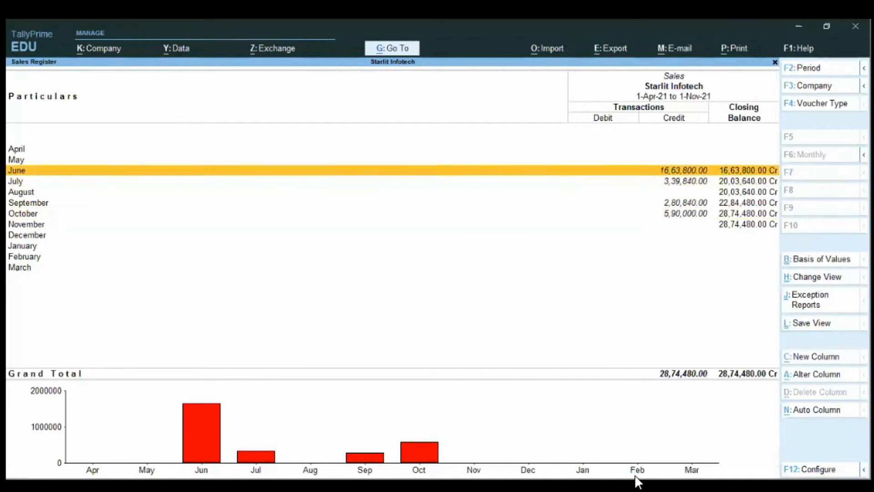
{"action": "key", "text": "Return"}
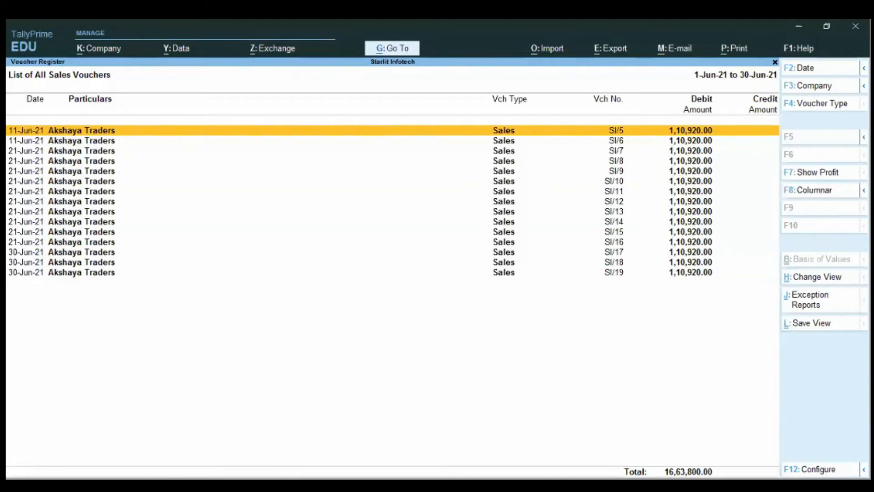
{"action": "key", "text": "F7"}
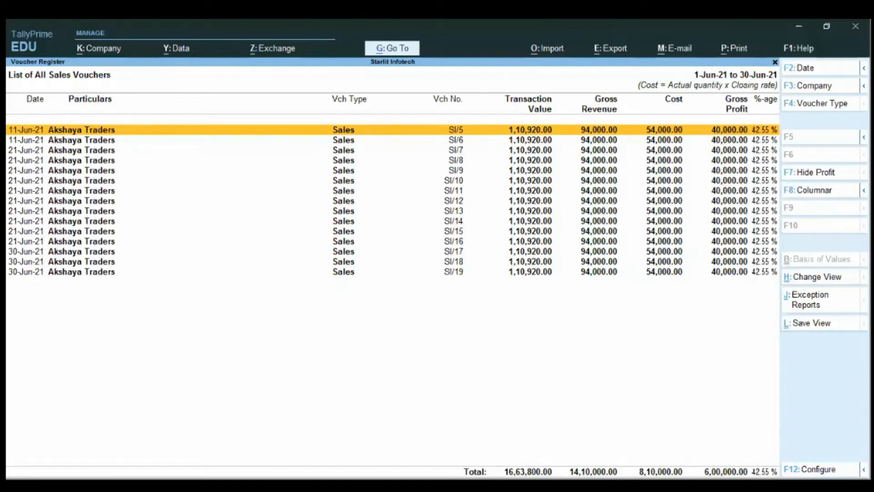
Step: Show the June sales vouchers as a columnar register with all details enabled and the column type All items (automatic columns)
{"action": "key", "text": "F8"}
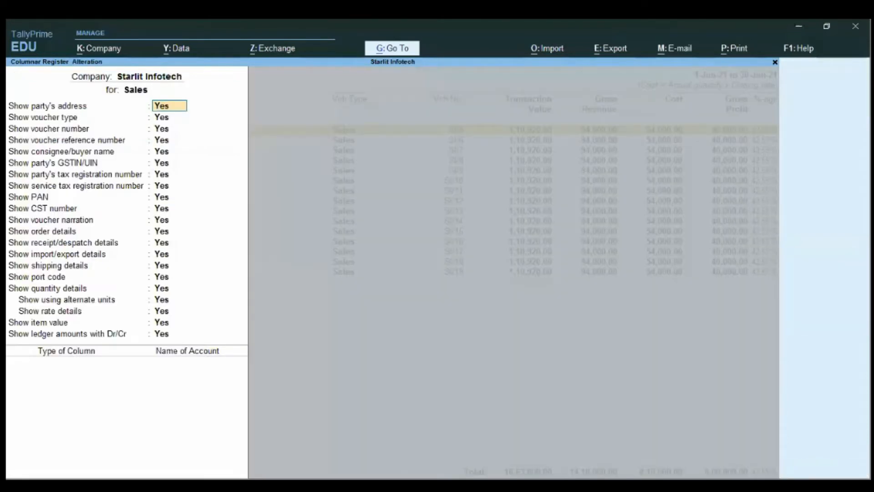
{"action": "key", "text": "Return"}
{"action": "key", "text": "Return"}
{"action": "key", "text": "Return"}
{"action": "key", "text": "Return"}
{"action": "key", "text": "Return"}
{"action": "key", "text": "Return"}
{"action": "key", "text": "Return"}
{"action": "key", "text": "Return"}
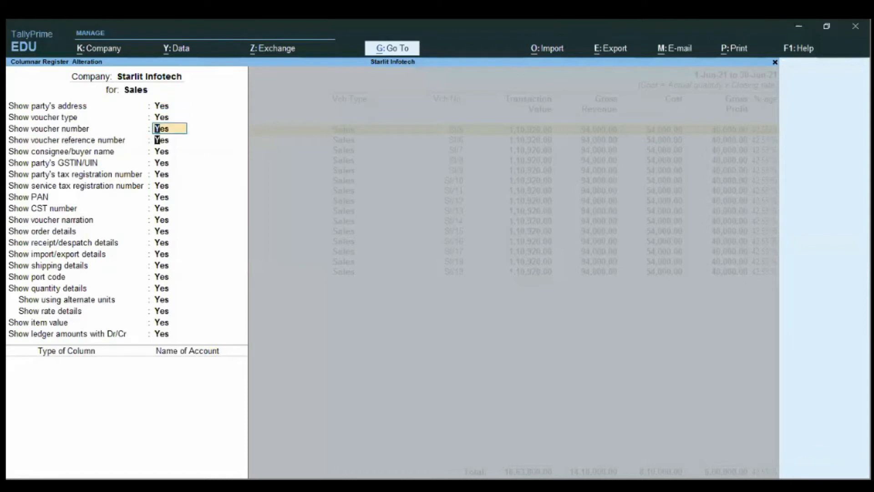
{"action": "key", "text": "Return"}
{"action": "key", "text": "Return"}
{"action": "key", "text": "Return"}
{"action": "key", "text": "Return"}
{"action": "key", "text": "Return"}
{"action": "key", "text": "Return"}
{"action": "key", "text": "Return"}
{"action": "key", "text": "Return"}
{"action": "key", "text": "Return"}
{"action": "key", "text": "Return"}
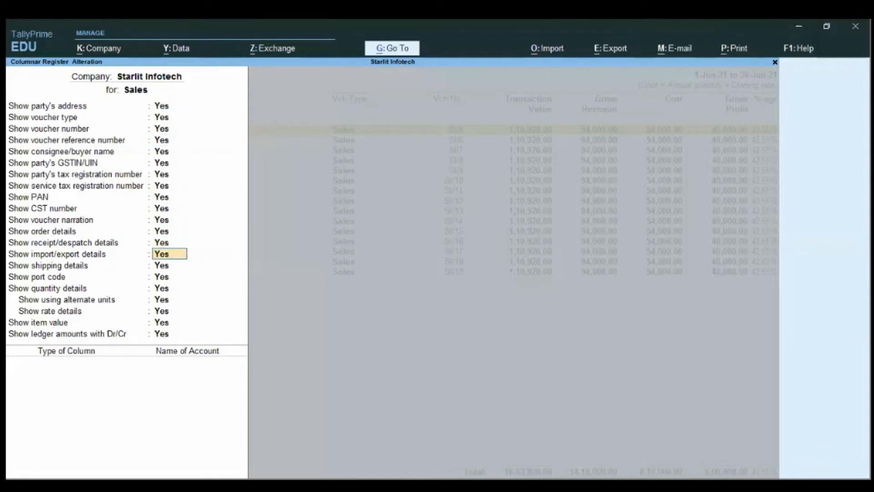
{"action": "key", "text": "Return"}
{"action": "key", "text": "Return"}
{"action": "key", "text": "Return"}
{"action": "key", "text": "Down"}
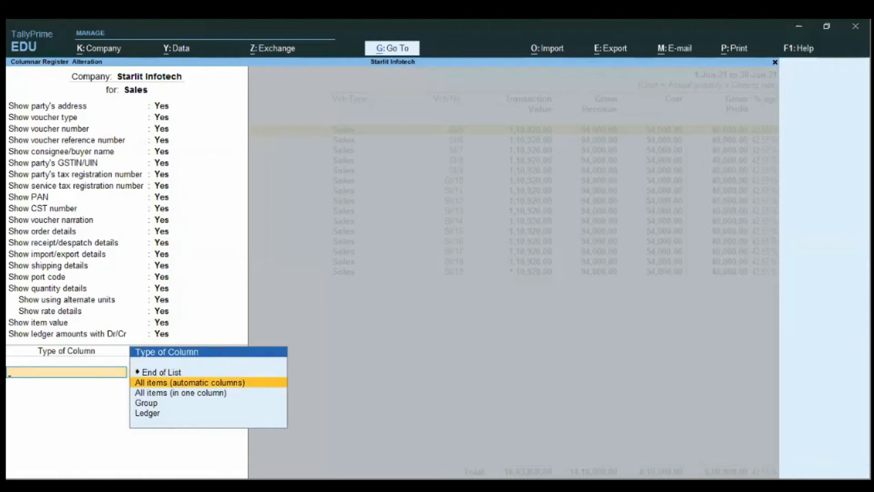
{"action": "key", "text": "Return"}
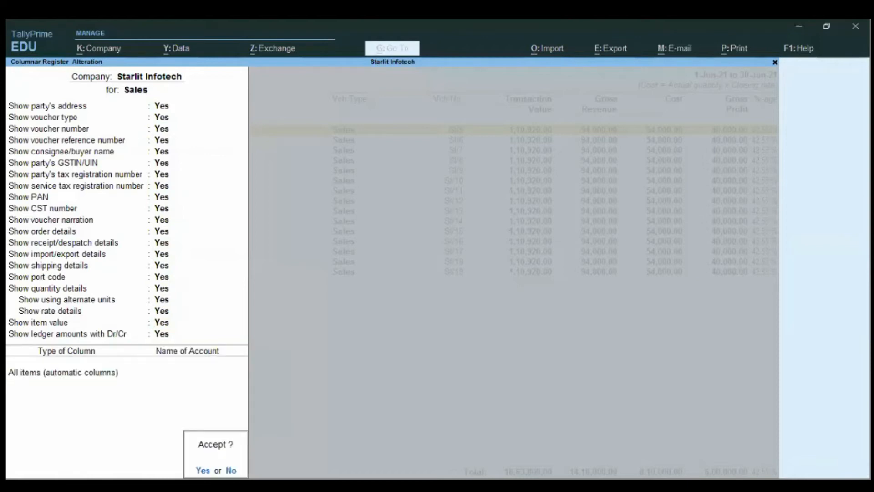
{"action": "key", "text": "Return"}
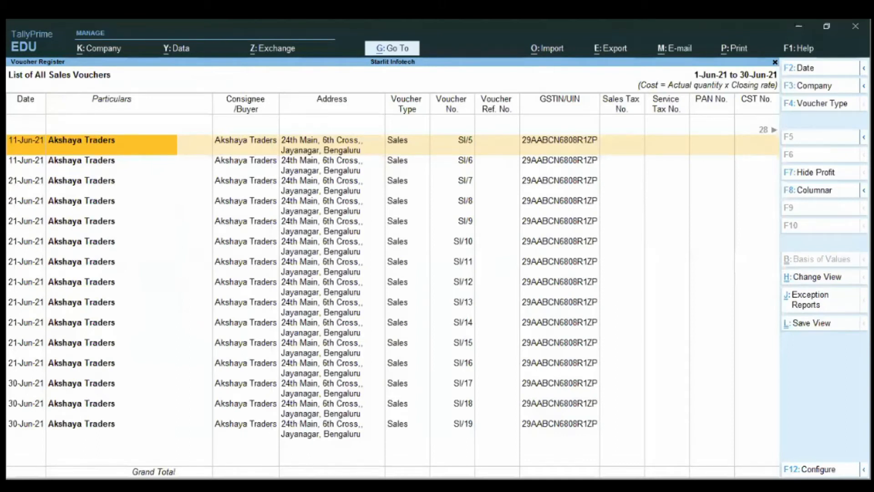
Step: Return to the Gateway of Tally and open the Balance Sheet
{"action": "key", "text": "Escape"}
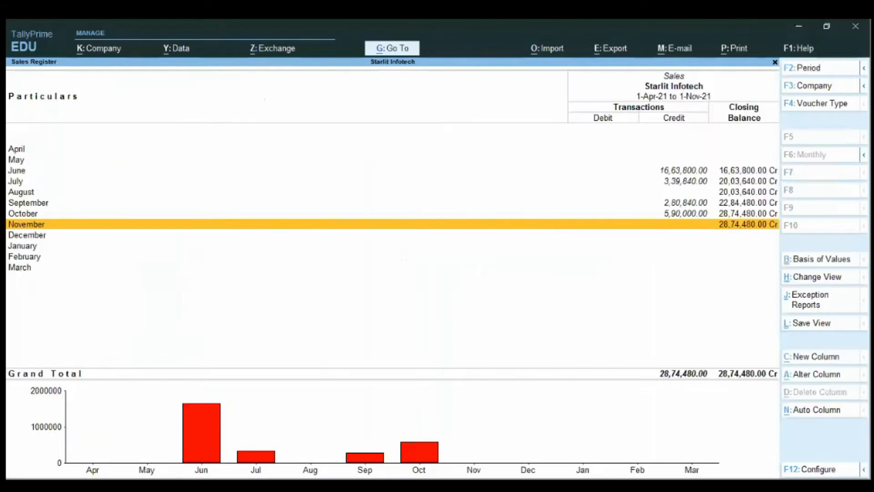
{"action": "key", "text": "Escape"}
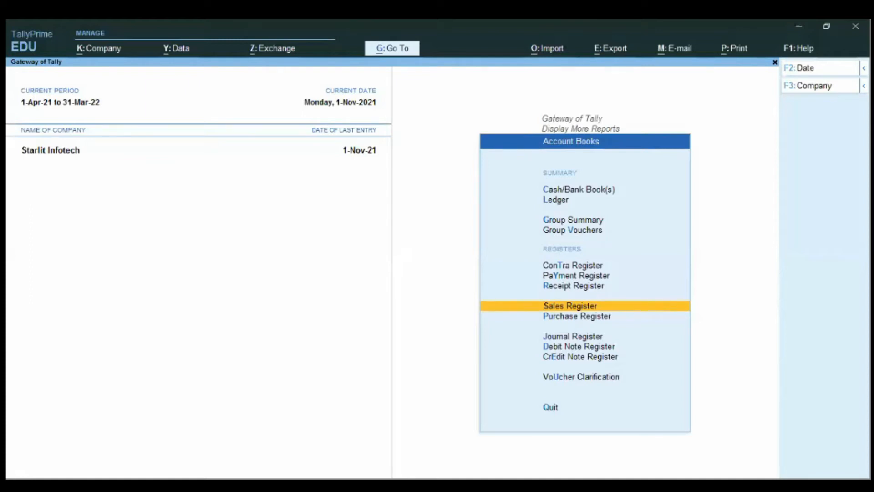
{"action": "key", "text": "Escape"}
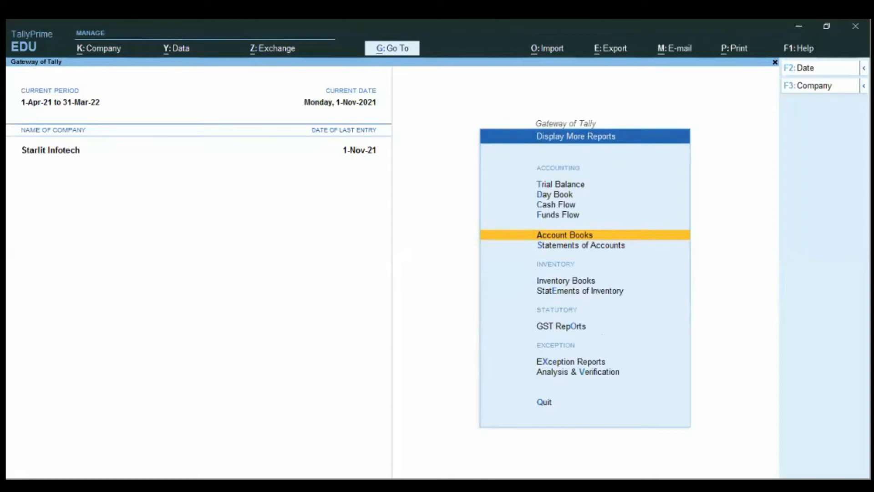
{"action": "key", "text": "Escape"}
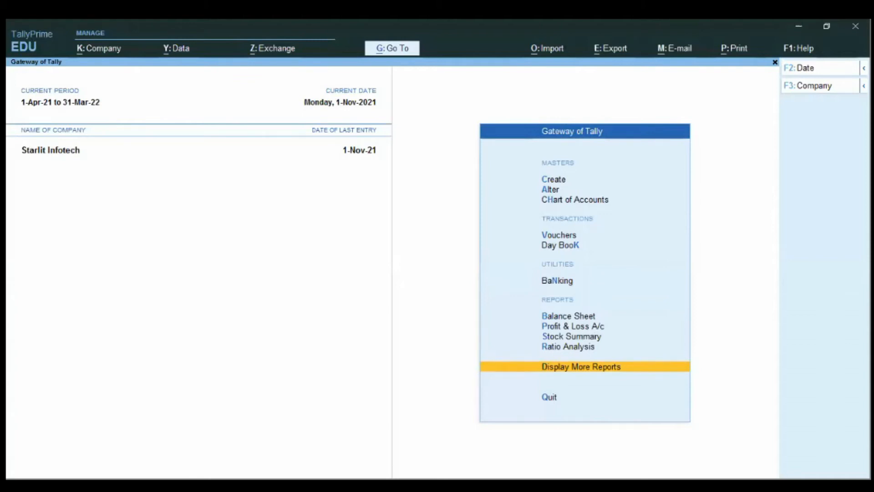
{"action": "key", "text": "Up"}
{"action": "key", "text": "Up"}
{"action": "key", "text": "Up"}
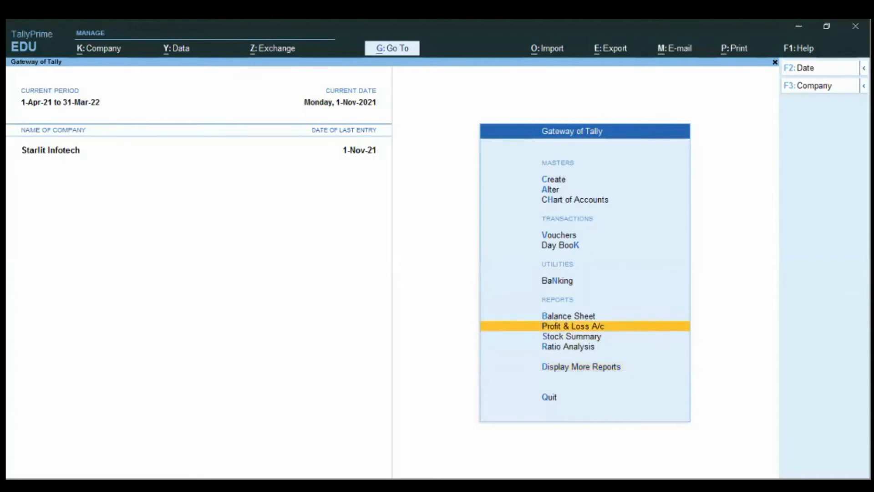
{"action": "key", "text": "Up"}
{"action": "key", "text": "Return"}
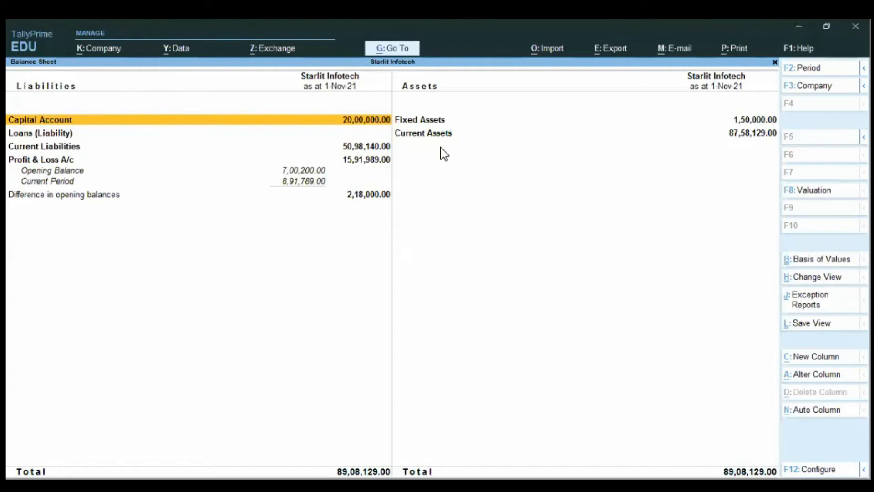
Step: View the Balance Sheet in the Vertical view, and switch it back to the Horizontal view
{"action": "key", "text": "ctrl+h"}
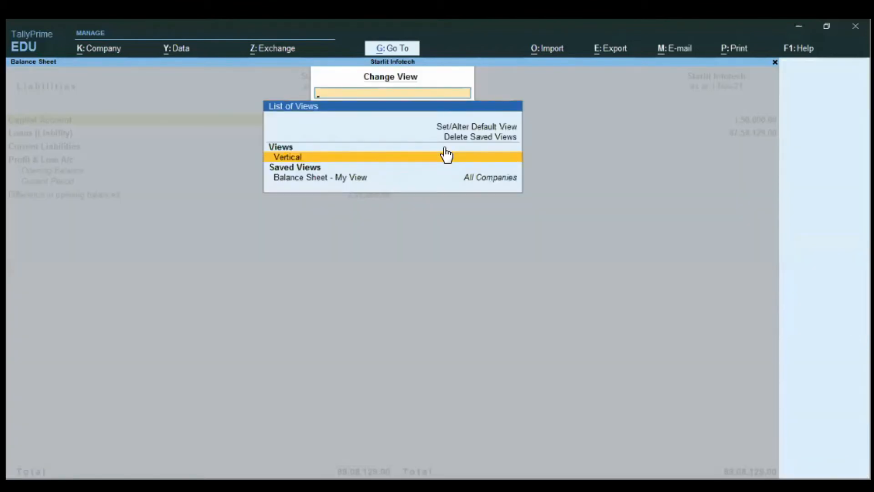
{"action": "left_click", "coordinate": [446, 156]}
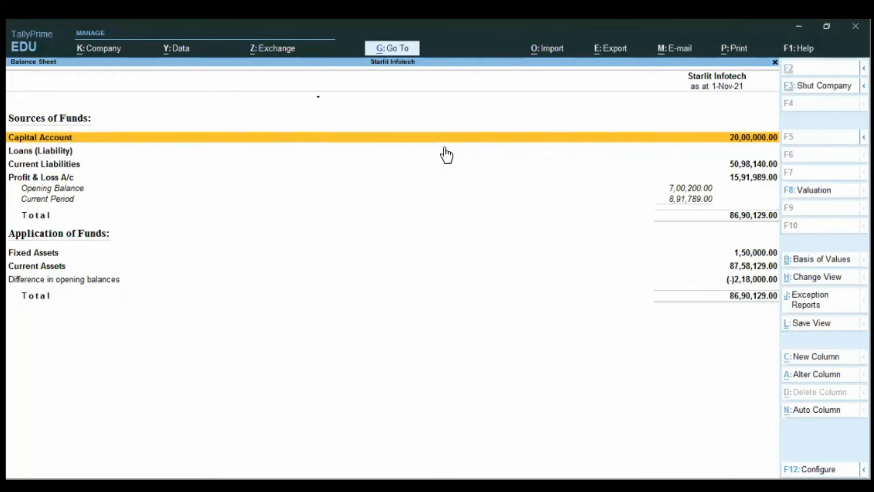
{"action": "key", "text": "ctrl+b"}
{"action": "key", "text": "Escape"}
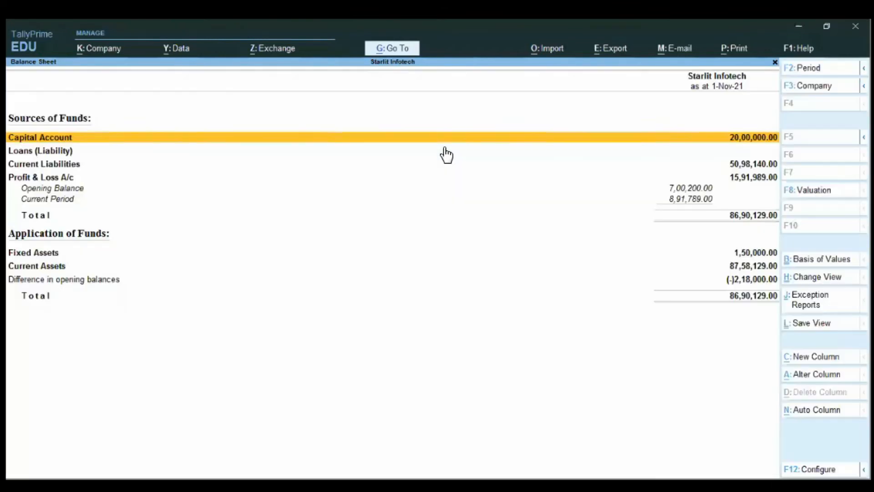
{"action": "key", "text": "ctrl+h"}
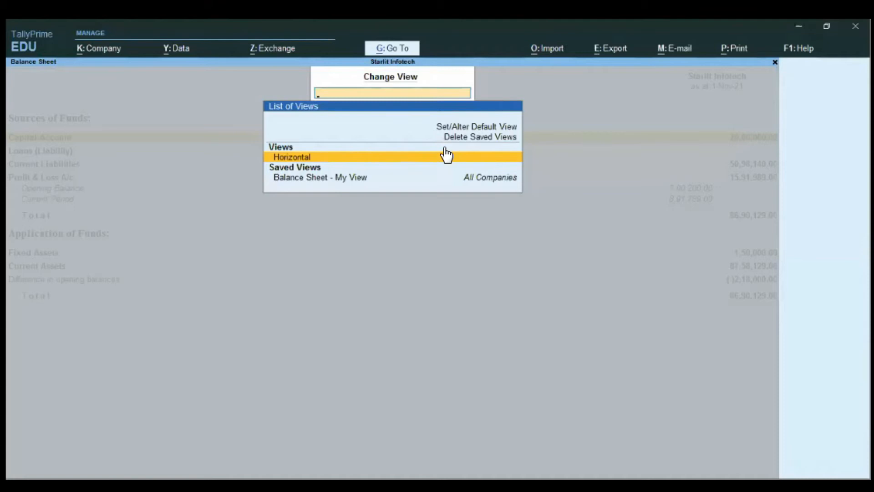
{"action": "left_click", "coordinate": [446, 156]}
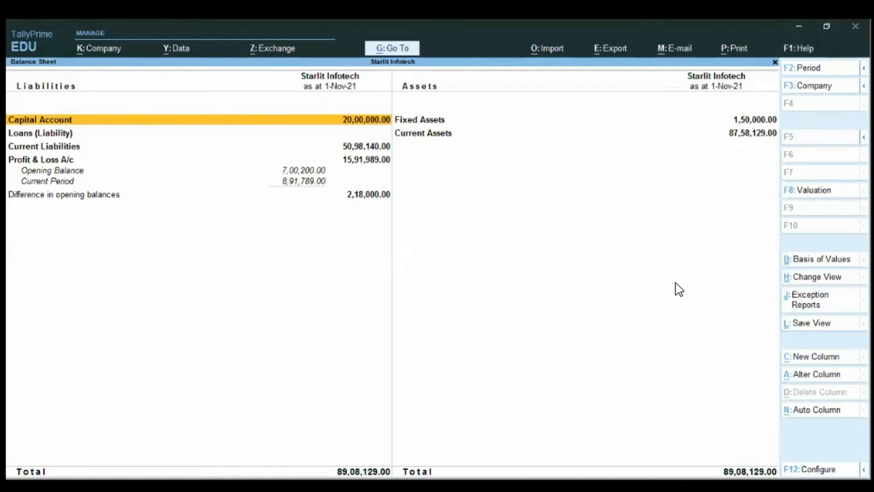
{"action": "key", "text": "alt+c"}
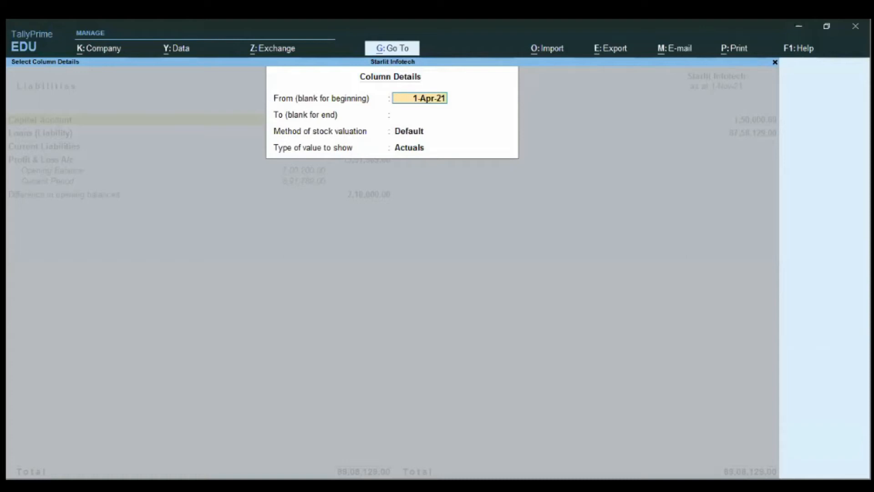
{"action": "key", "text": "BackSpace"}
{"action": "key", "text": "Escape"}
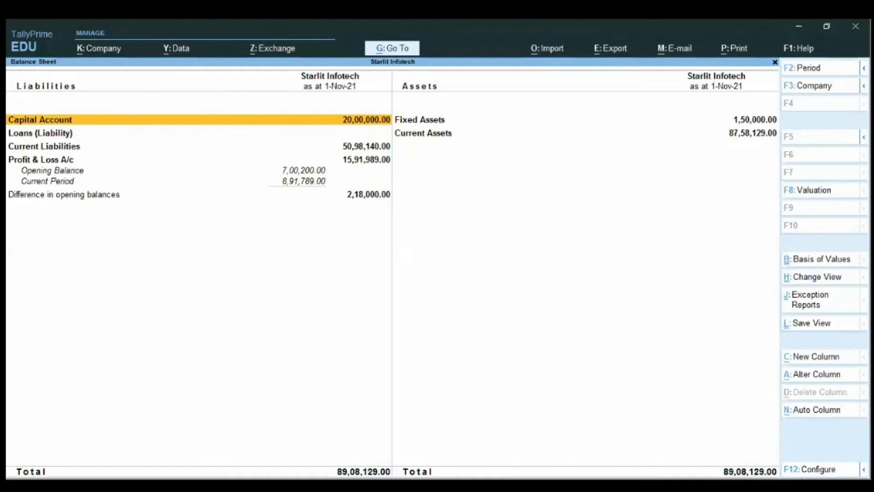
Step: Break the Balance Sheet down into Monthly automatic columns, and close the report
{"action": "key", "text": "alt+n"}
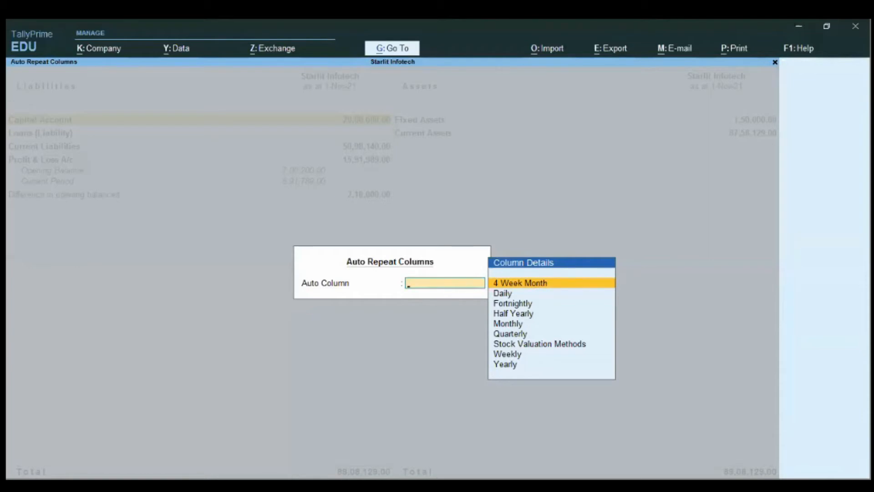
{"action": "type", "text": "M"}
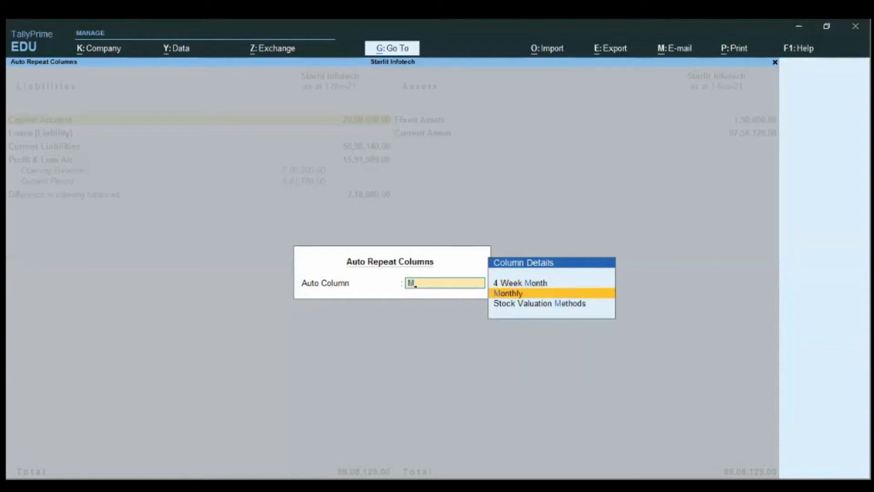
{"action": "key", "text": "Return"}
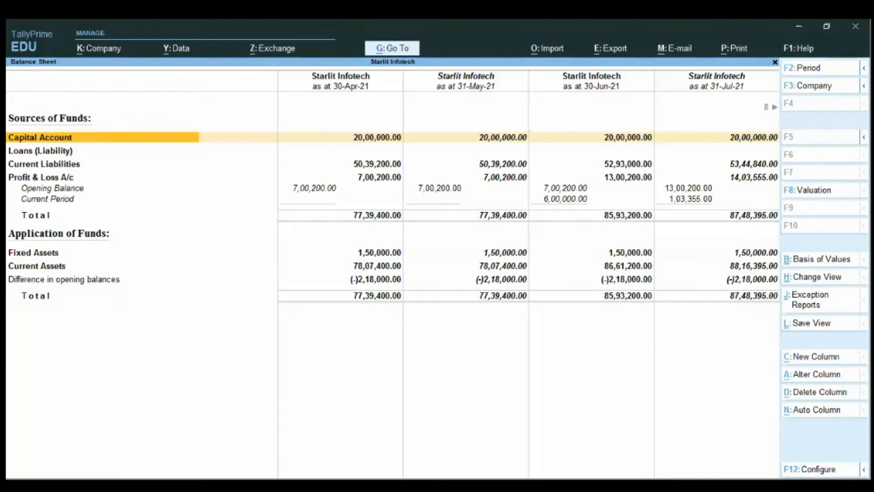
{"action": "key", "text": "Escape"}
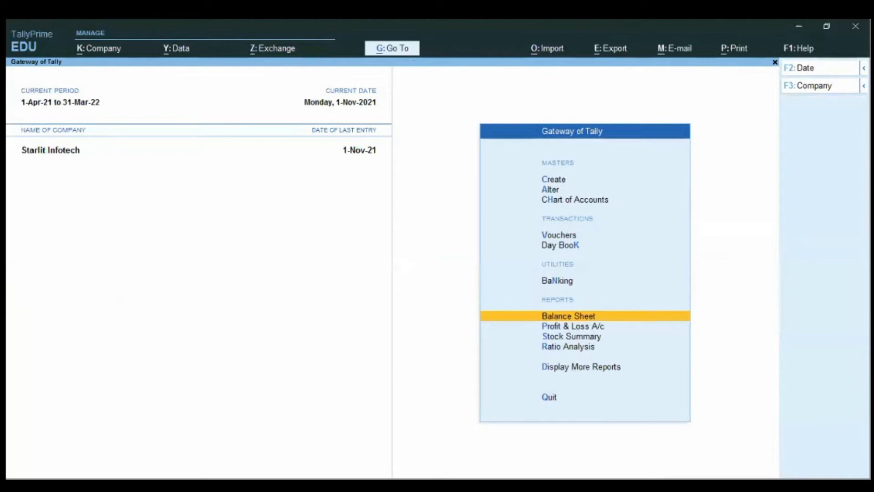
Step: Reopen the Balance Sheet and add Monthly automatic columns to it
{"action": "key", "text": "Return"}
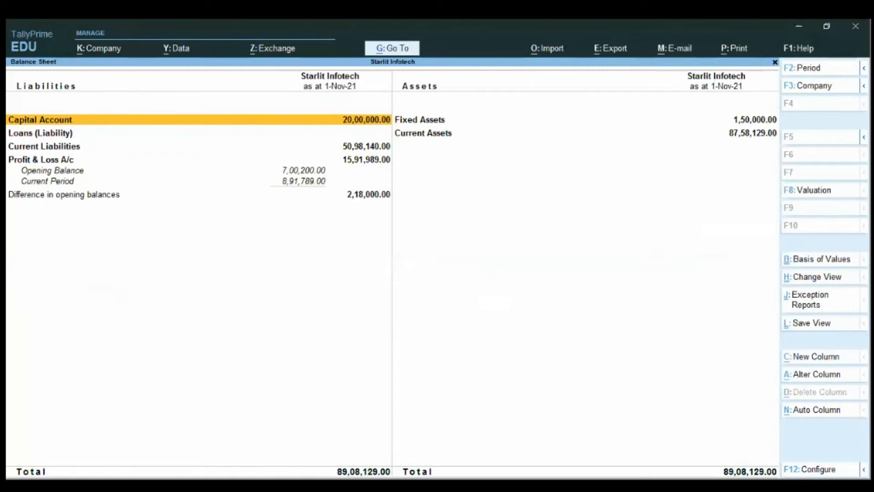
{"action": "key", "text": "alt+n"}
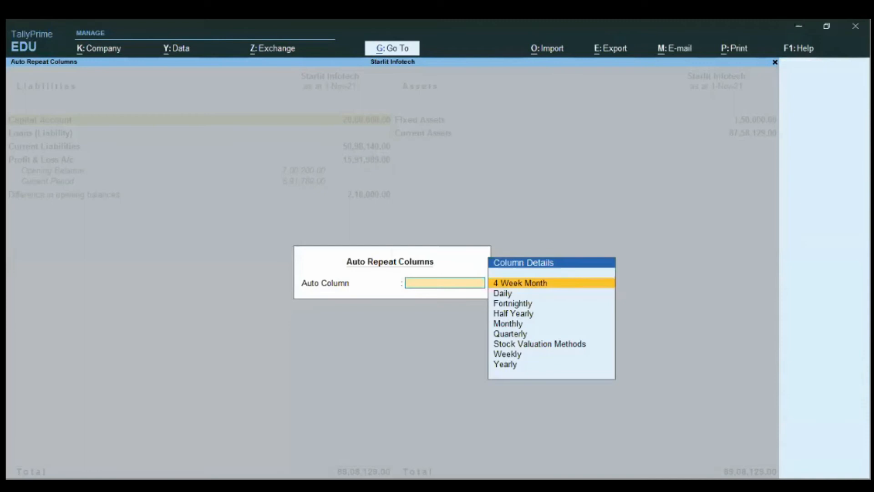
{"action": "type", "text": "Mo"}
{"action": "key", "text": "Return"}
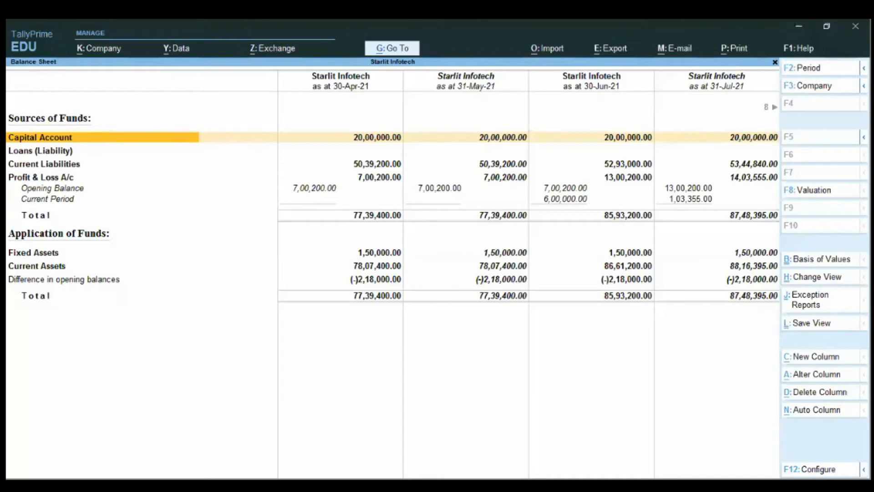
Step: Save the monthly Balance Sheet as the view "Balance Sheet - My View" for All Companies, replacing the existing view
{"action": "key", "text": "ctrl+l"}
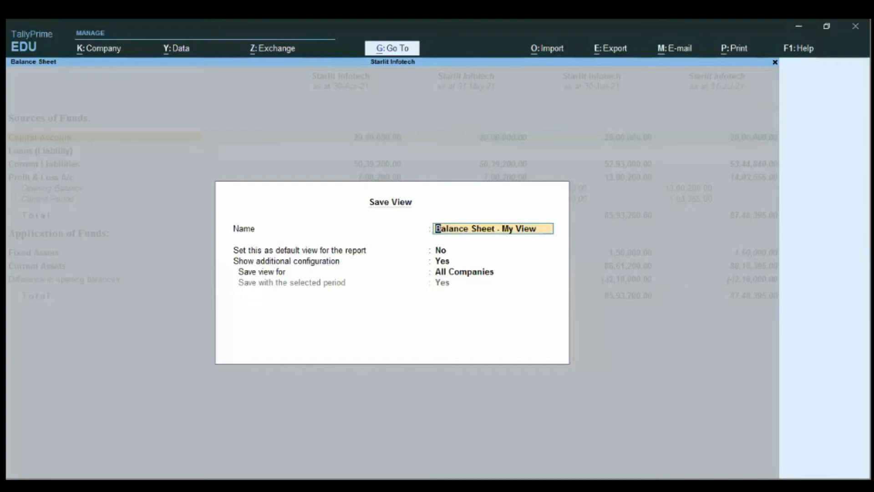
{"action": "key", "text": "ctrl+a"}
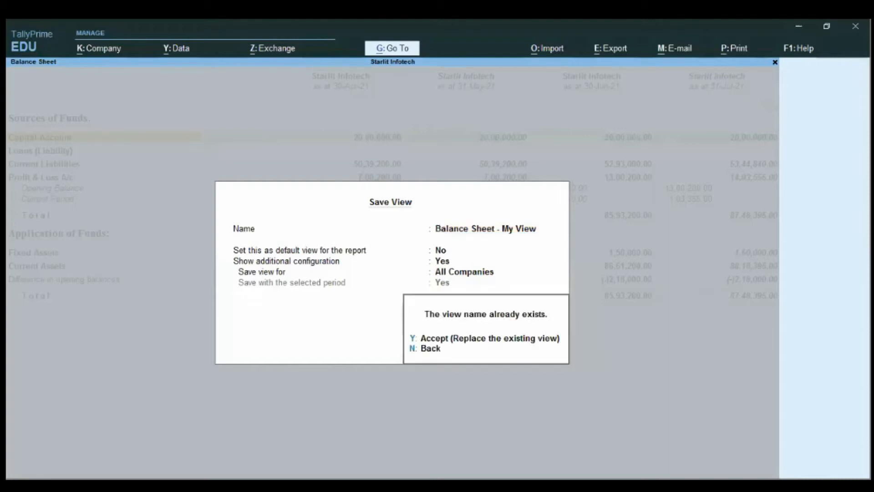
{"action": "key", "text": "y"}
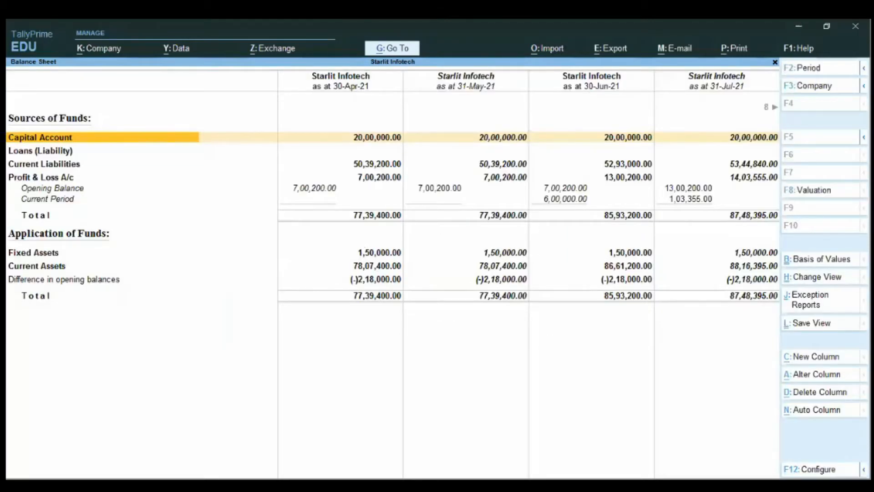
Step: Open the saved view "Balance Sheet - My View" from the list of reports, and return to the Gateway of Tally
{"action": "key", "text": "Escape"}
{"action": "key", "text": "alt"}
{"action": "key", "text": "alt+g"}
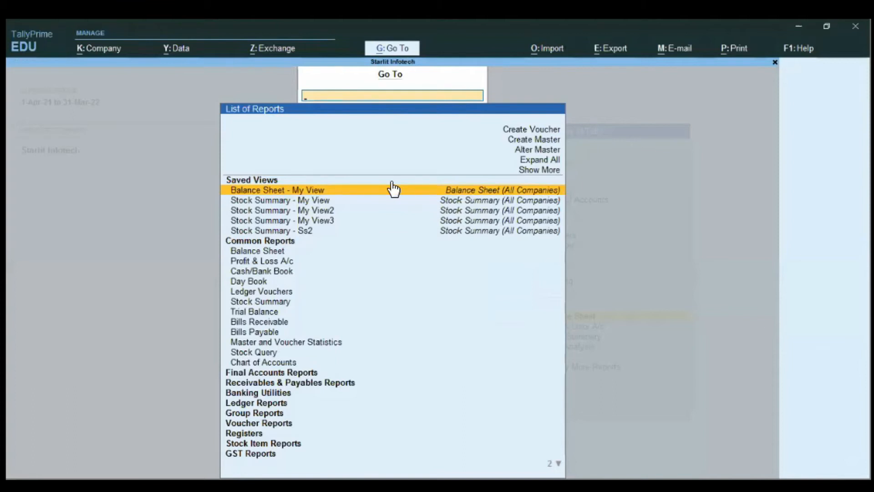
{"action": "left_click", "coordinate": [367, 192]}
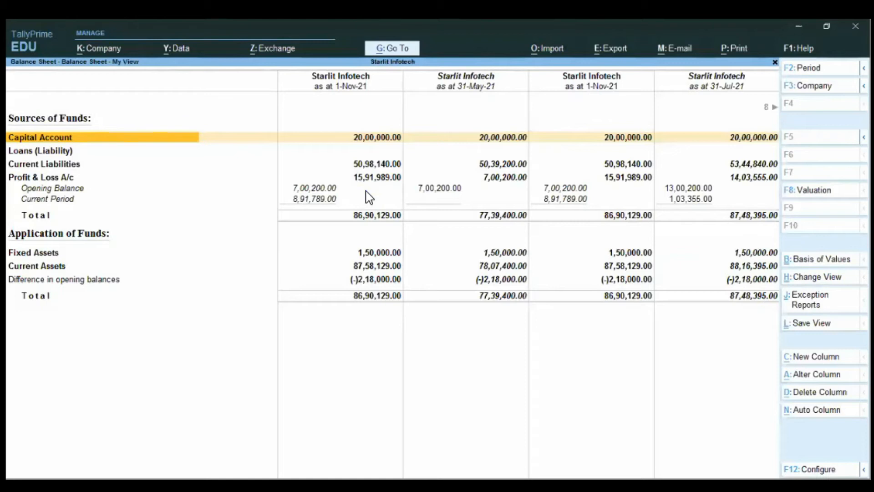
{"action": "key", "text": "Escape"}
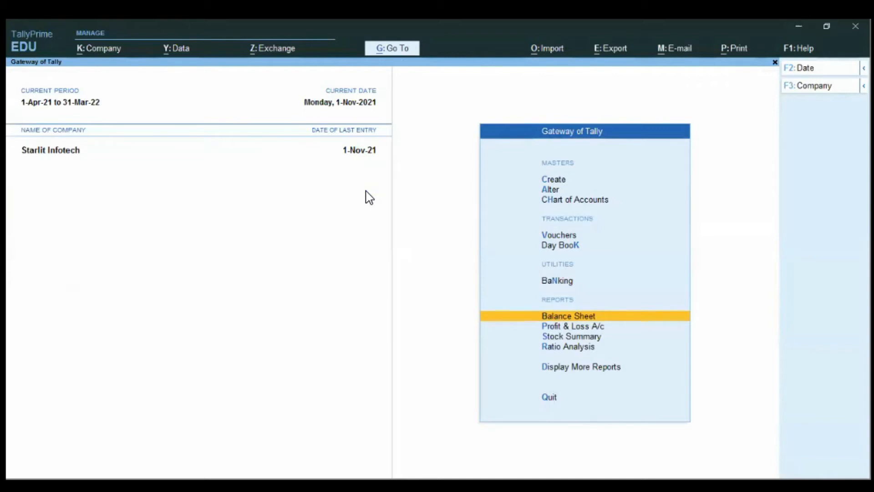
Step: View the Profit & Loss A/c in detailed format, and return to the Gateway of Tally
{"action": "key", "text": "Down"}
{"action": "key", "text": "Return"}
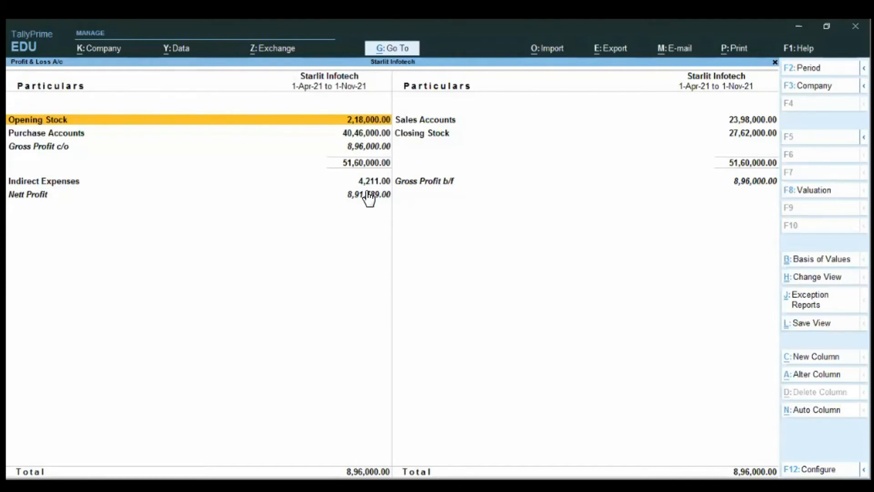
{"action": "key", "text": "alt+F5"}
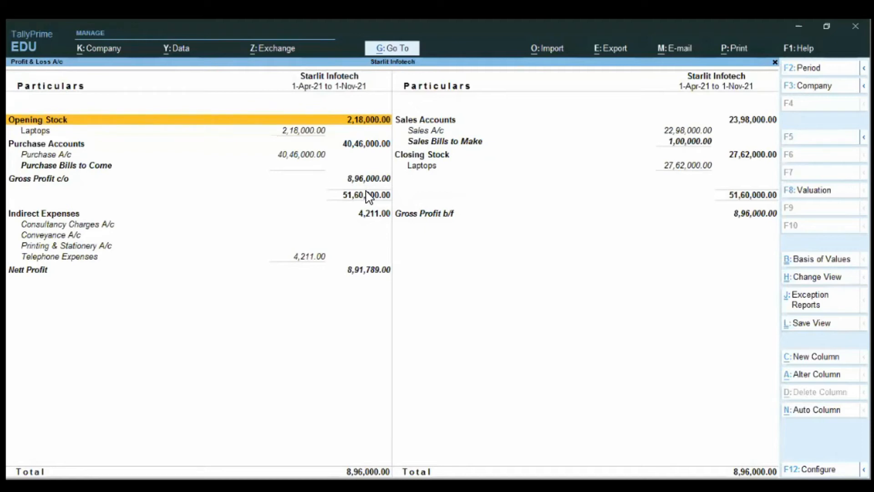
{"action": "key", "text": "Escape"}
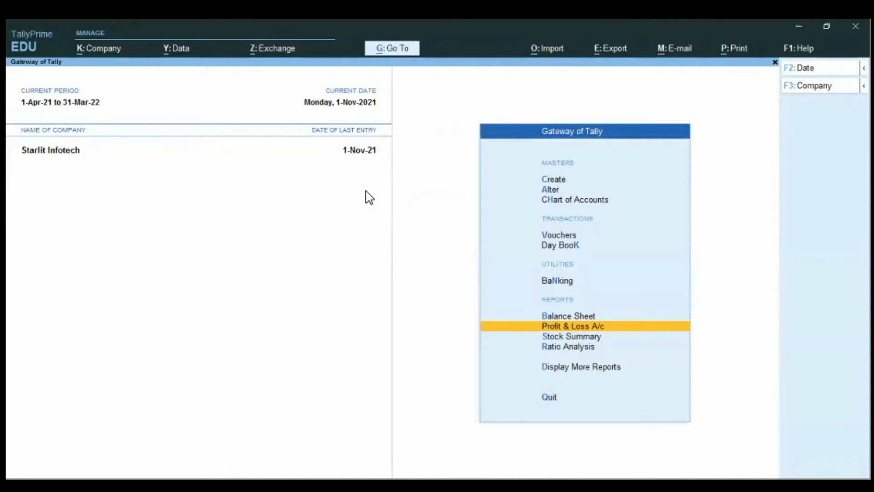
Step: View the Ratio Analysis report, examine the due-till-today amounts of Sundry Debtors and Sundry Creditors, and return to the Gateway of Tally
{"action": "key", "text": "Down"}
{"action": "key", "text": "Down"}
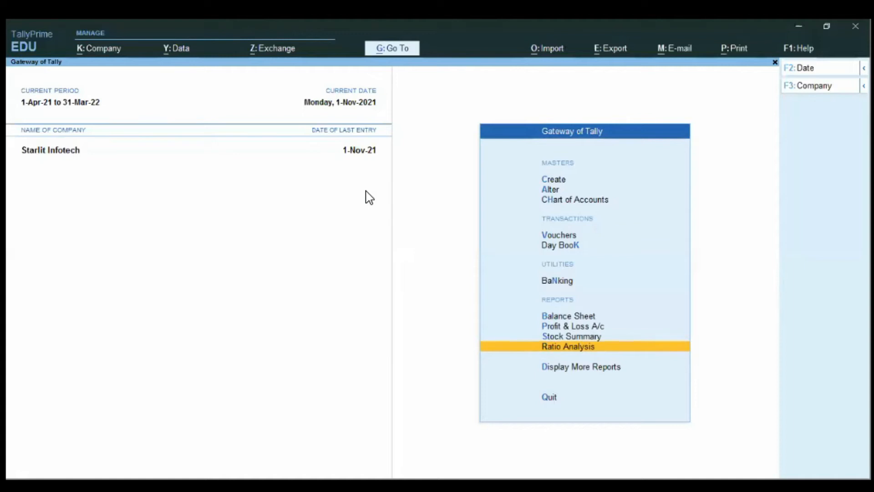
{"action": "key", "text": "Return"}
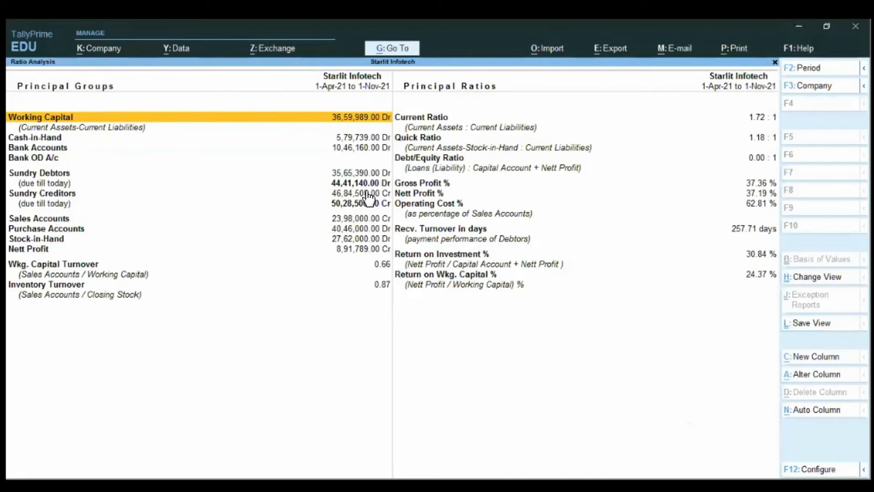
{"action": "key", "text": "Down"}
{"action": "key", "text": "Down"}
{"action": "key", "text": "Down"}
{"action": "key", "text": "Down"}
{"action": "key", "text": "Down"}
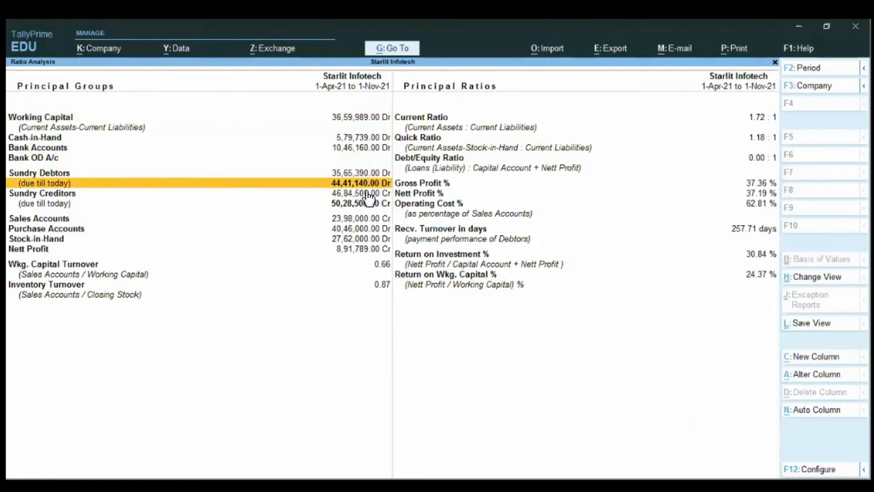
{"action": "key", "text": "Down"}
{"action": "key", "text": "Down"}
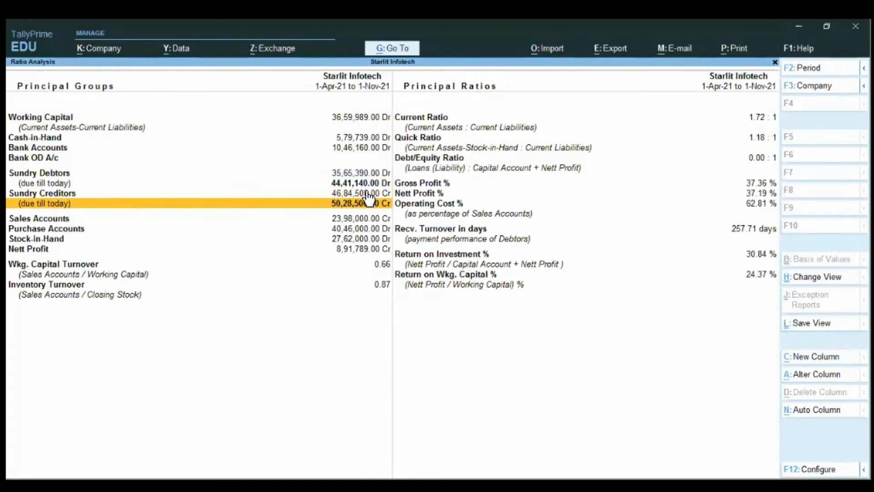
{"action": "key", "text": "Escape"}
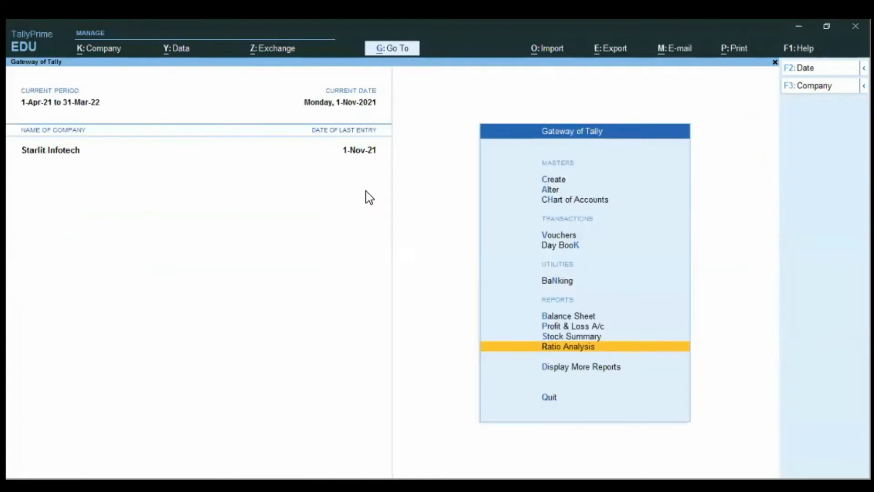
Step: View the Trial Balance from the additional reports in detailed format, and close it
{"action": "key", "text": "Down"}
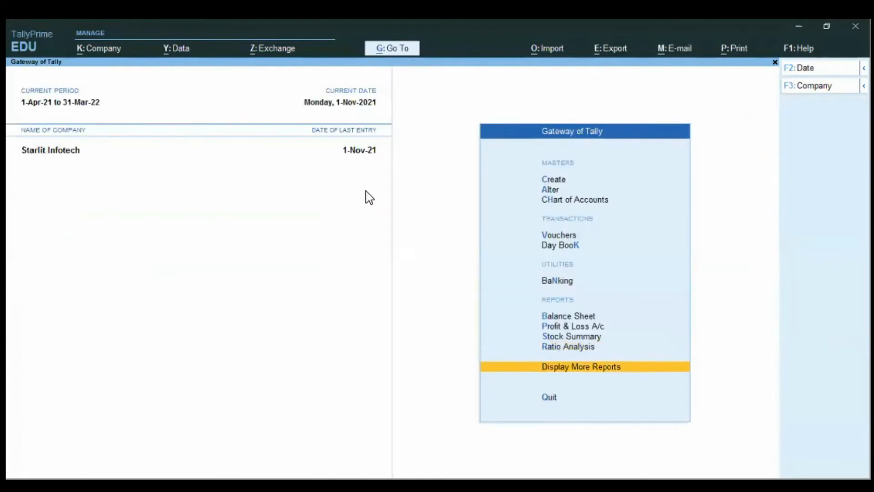
{"action": "key", "text": "Return"}
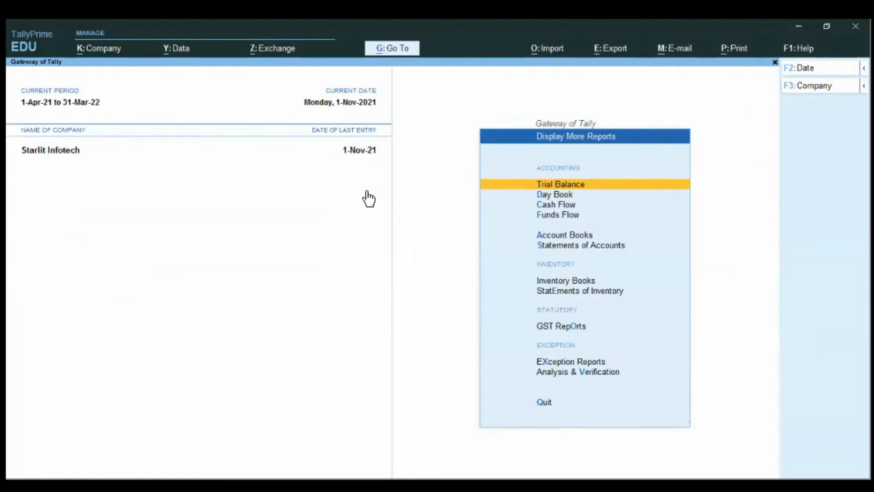
{"action": "key", "text": "Return"}
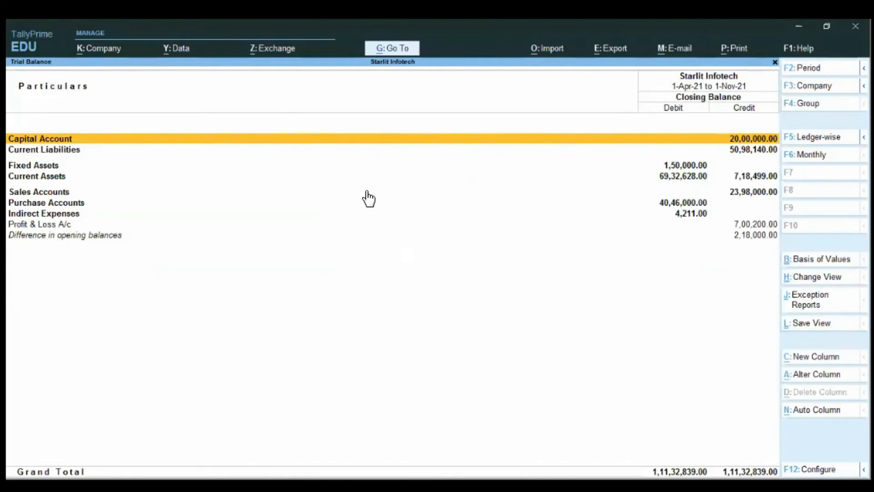
{"action": "key", "text": "alt"}
{"action": "key", "text": "alt+F5"}
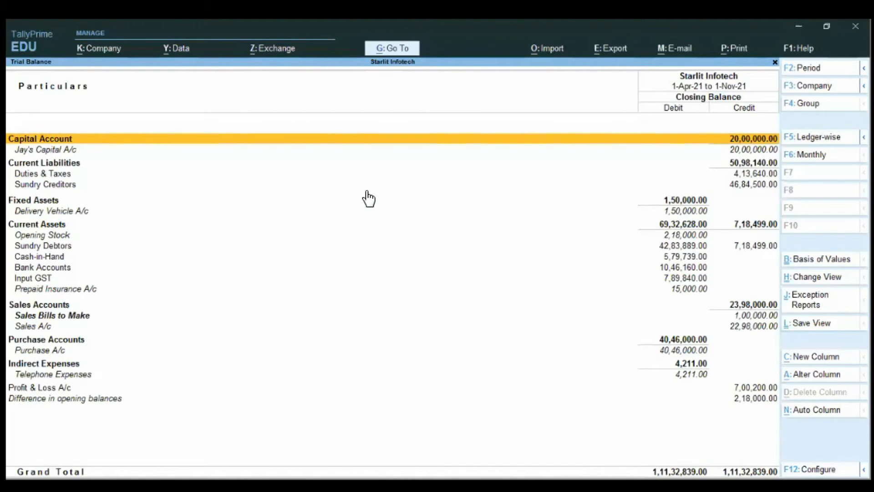
{"action": "key", "text": "Escape"}
Step: View the Day Book from the additional reports, and close it
{"action": "key", "text": "Down"}
{"action": "key", "text": "Return"}
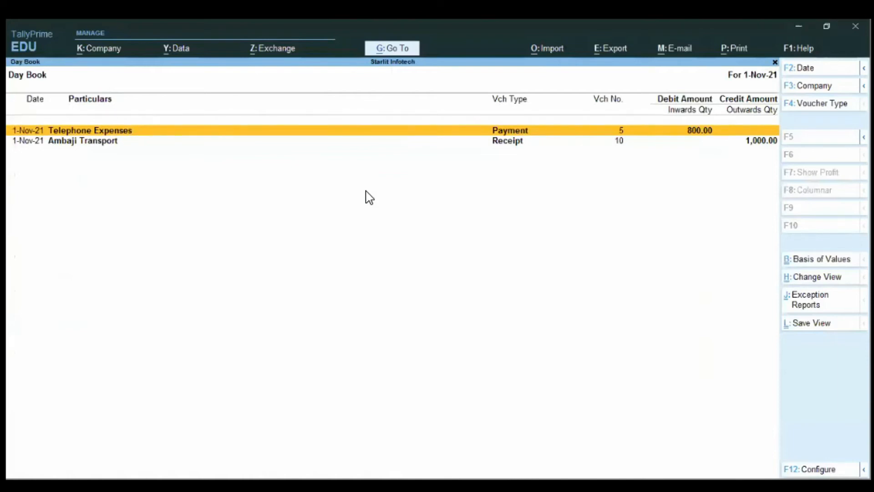
{"action": "key", "text": "Escape"}
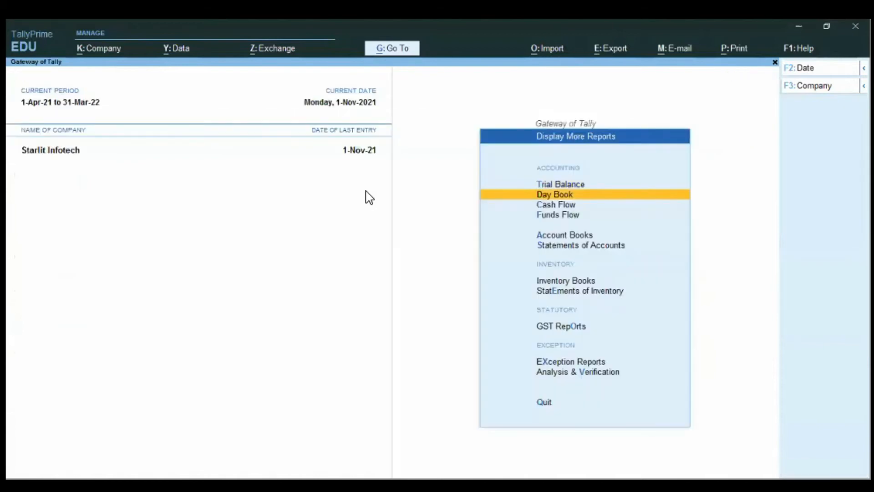
Step: View the Cash Flow report and its October summary, and return to the list of additional reports
{"action": "key", "text": "Down"}
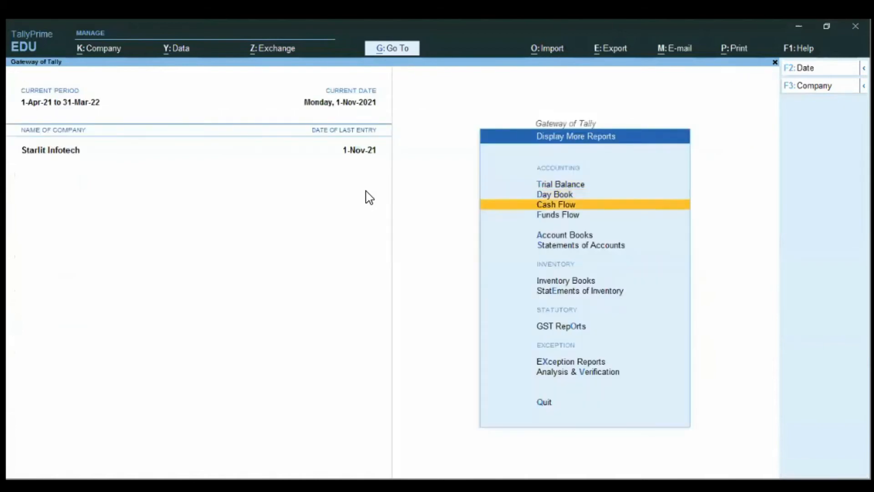
{"action": "key", "text": "Return"}
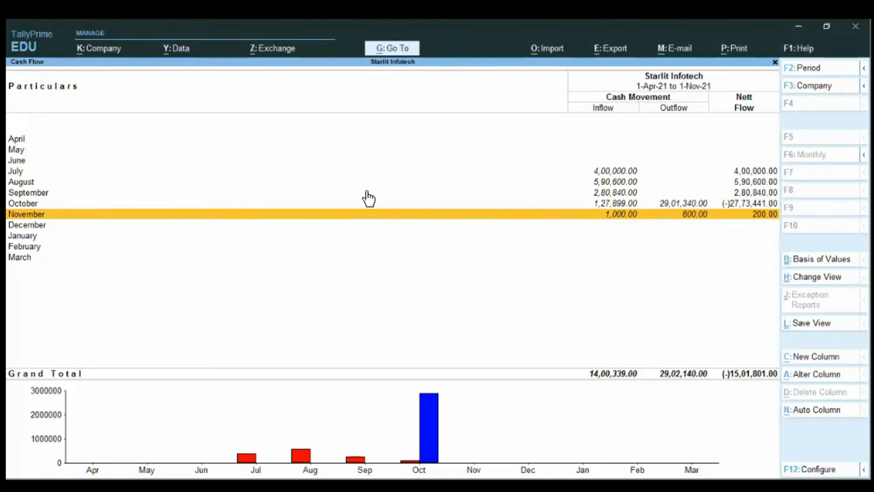
{"action": "key", "text": "Up"}
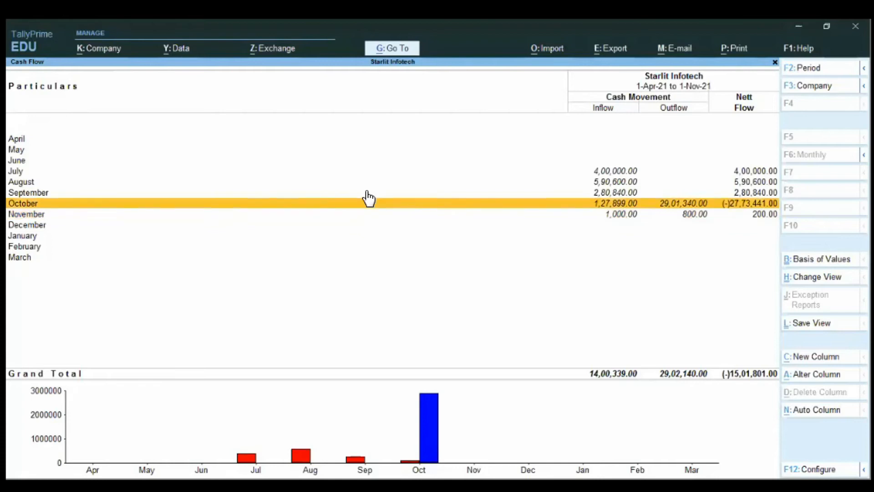
{"action": "key", "text": "Return"}
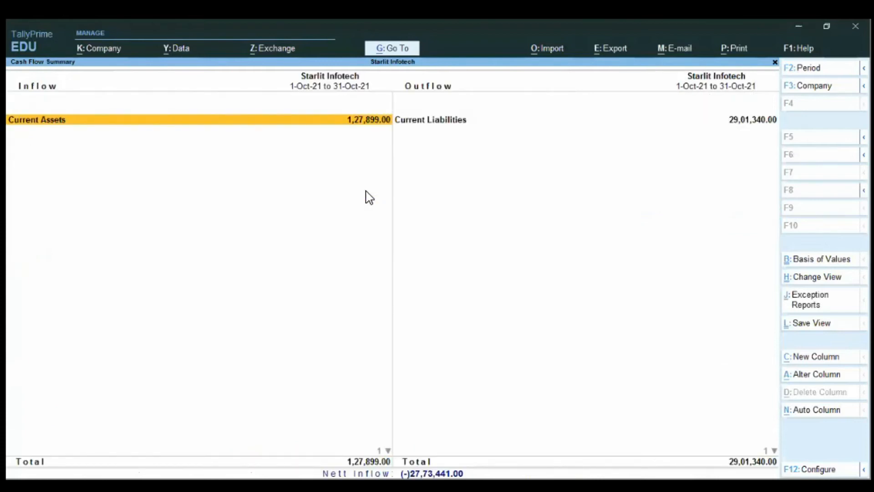
{"action": "key", "text": "Escape"}
{"action": "key", "text": "Escape"}
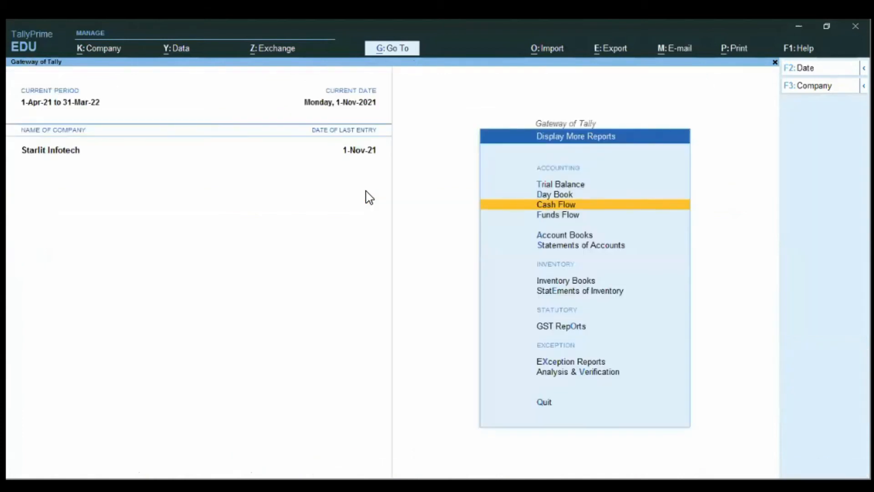
Step: View the monthly Funds Flow report, select August, and return to the Gateway of Tally
{"action": "key", "text": "Down"}
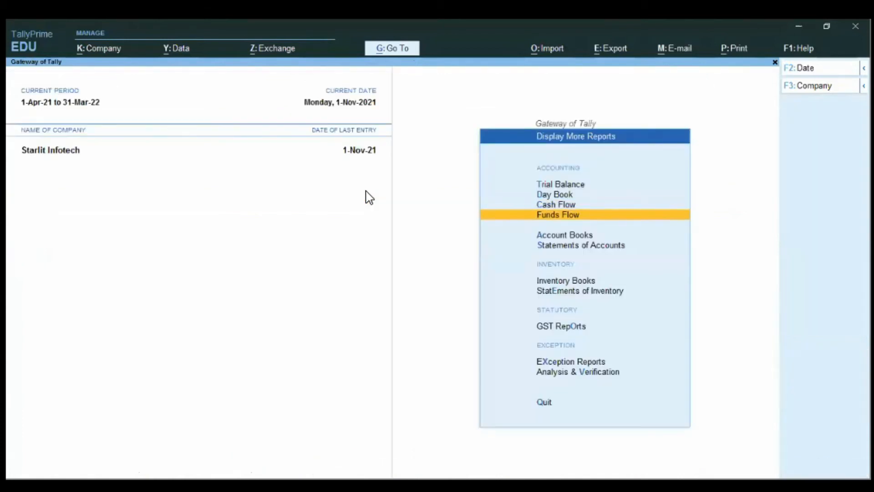
{"action": "key", "text": "Return"}
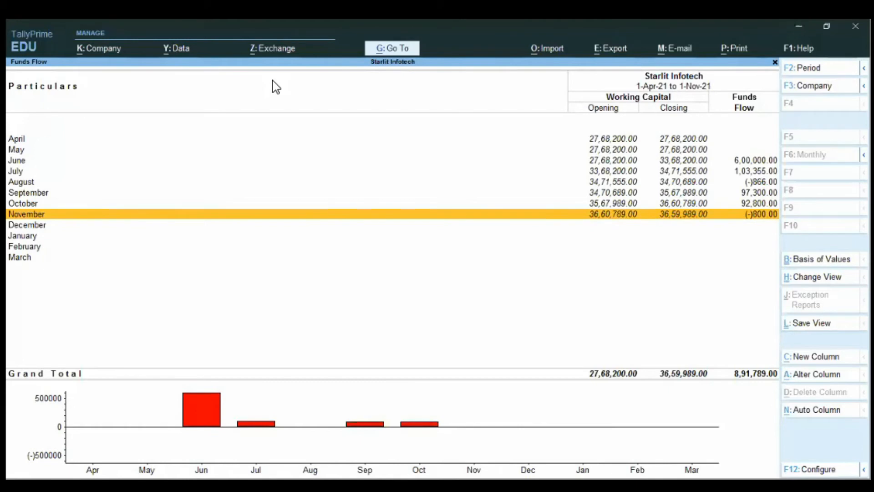
{"action": "key", "text": "Return"}
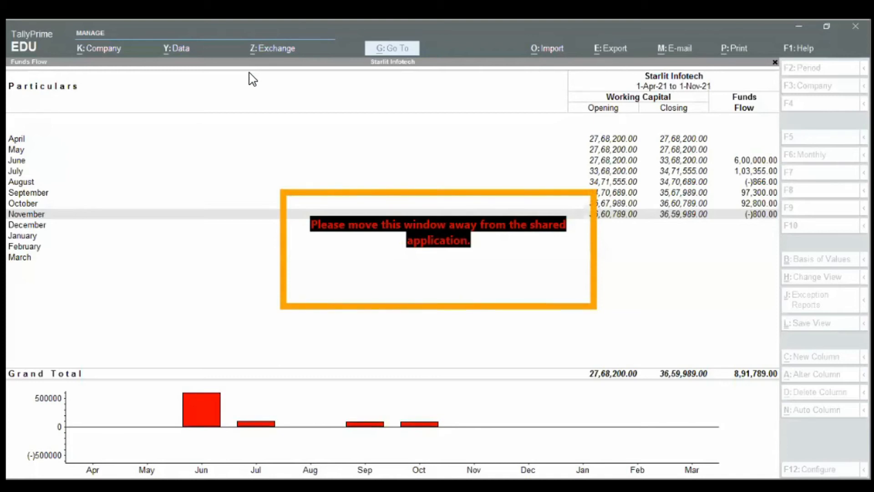
{"action": "left_click", "coordinate": [165, 183]}
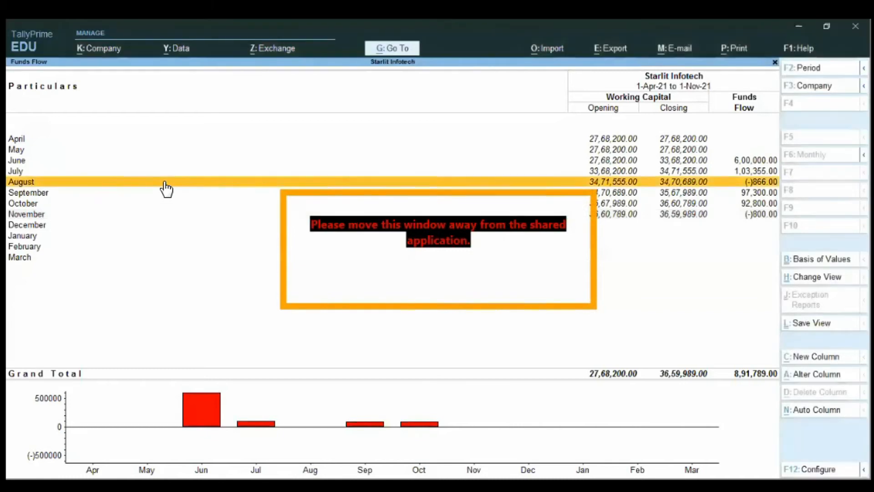
{"action": "key", "text": "Escape"}
{"action": "key", "text": "Escape"}
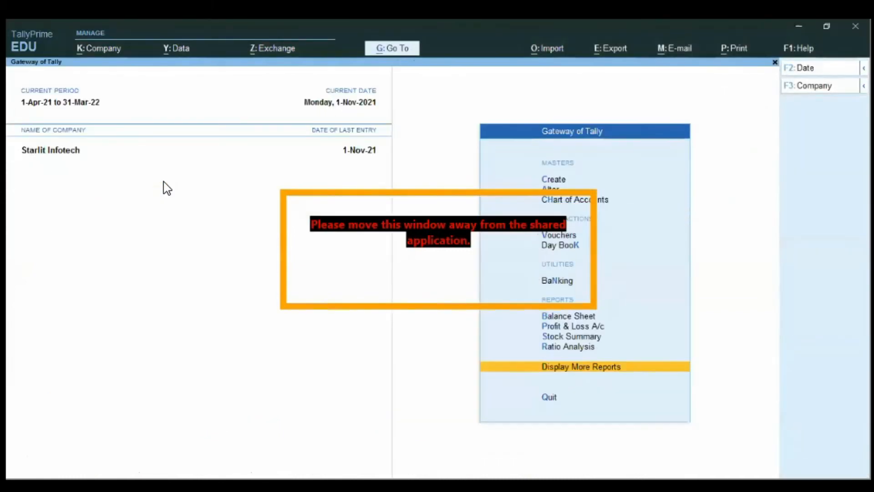